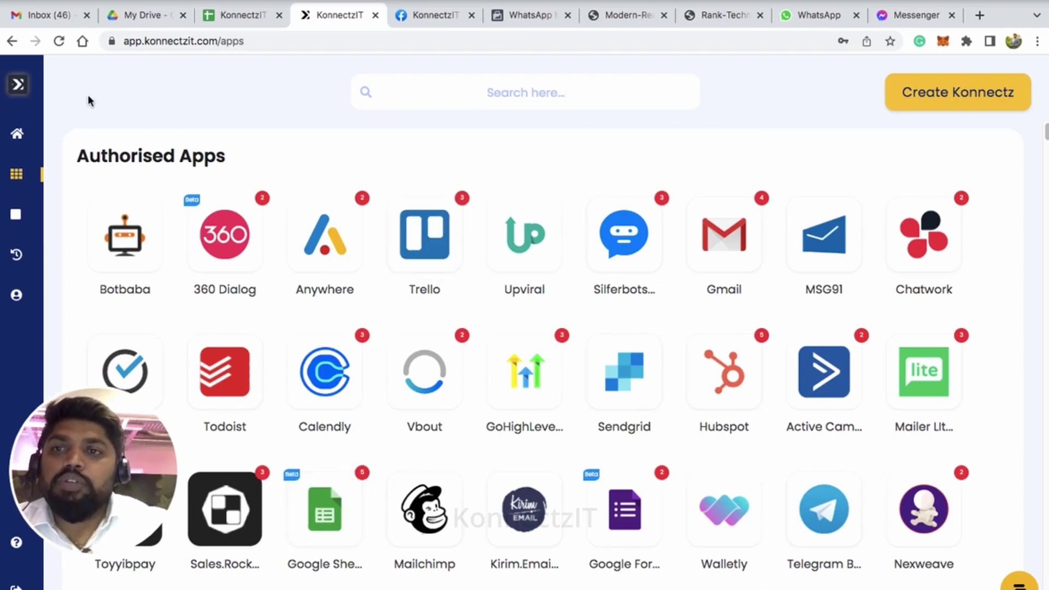
Step: Search the Apps page for 'sheet' to narrow the Authorised Apps list to Google Sheets
mouse_move(34, 178)
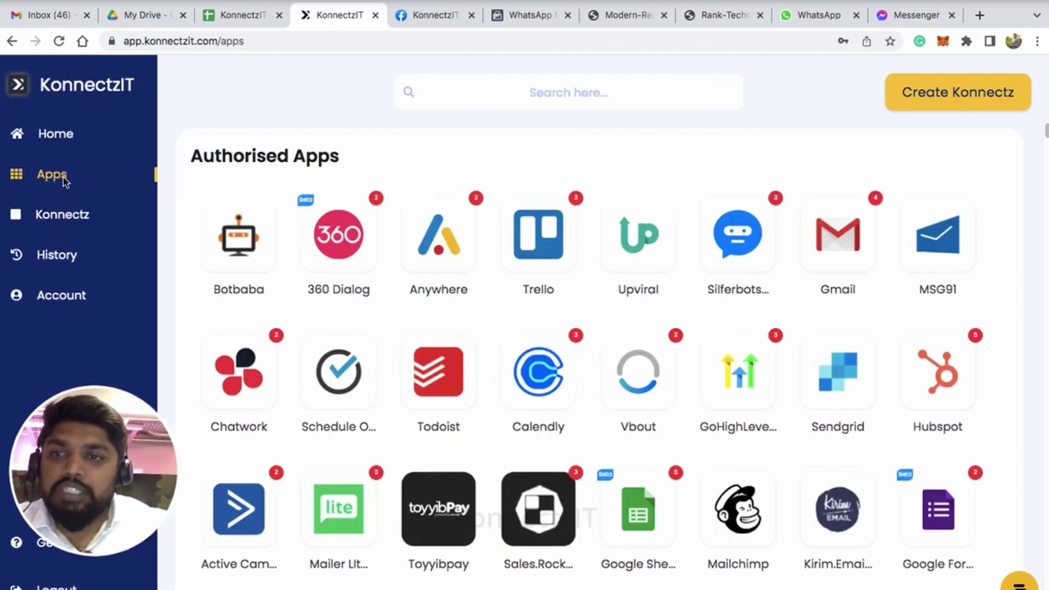
left_click(468, 96)
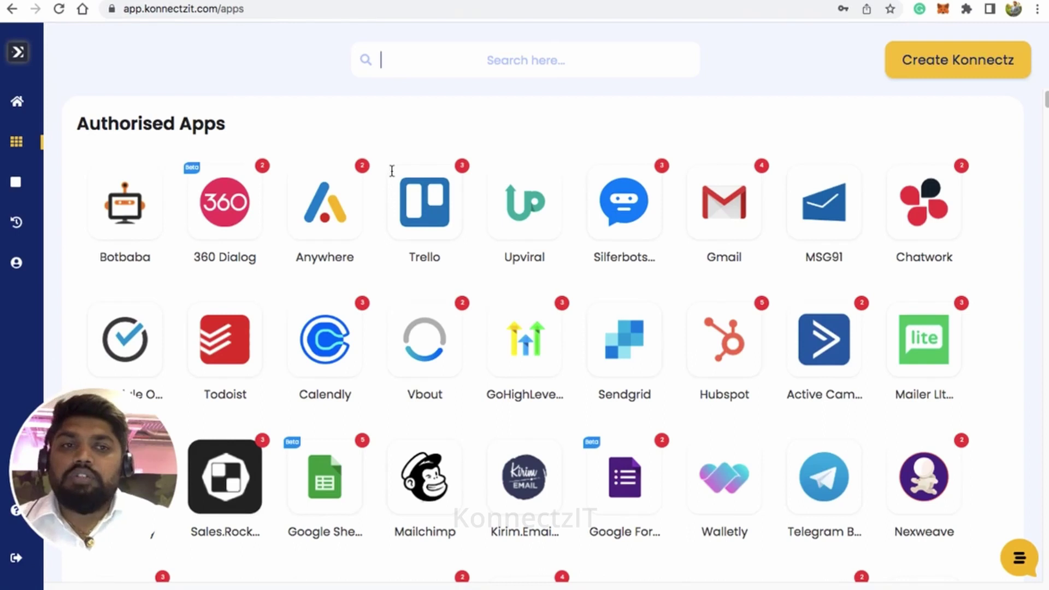
type("sheet")
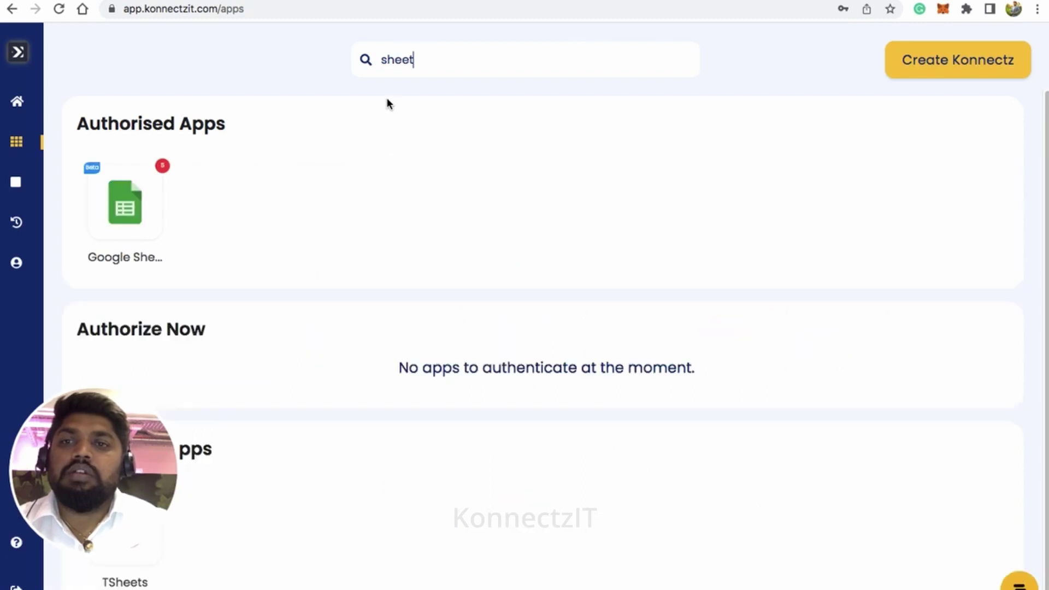
Step: Add another Google account to the Google Sheet app's connected accounts
left_click(132, 202)
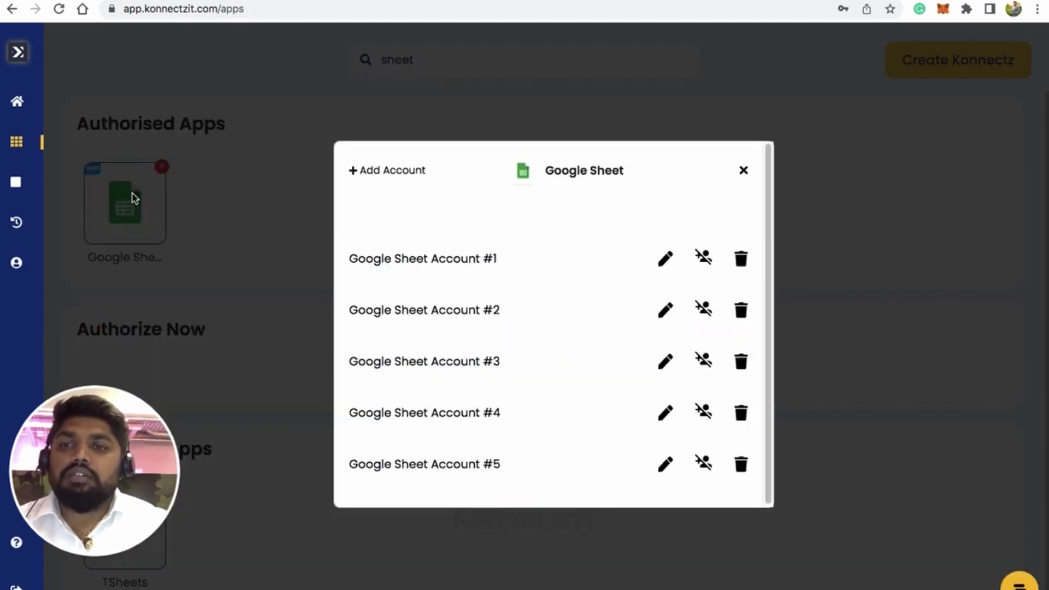
left_click(372, 170)
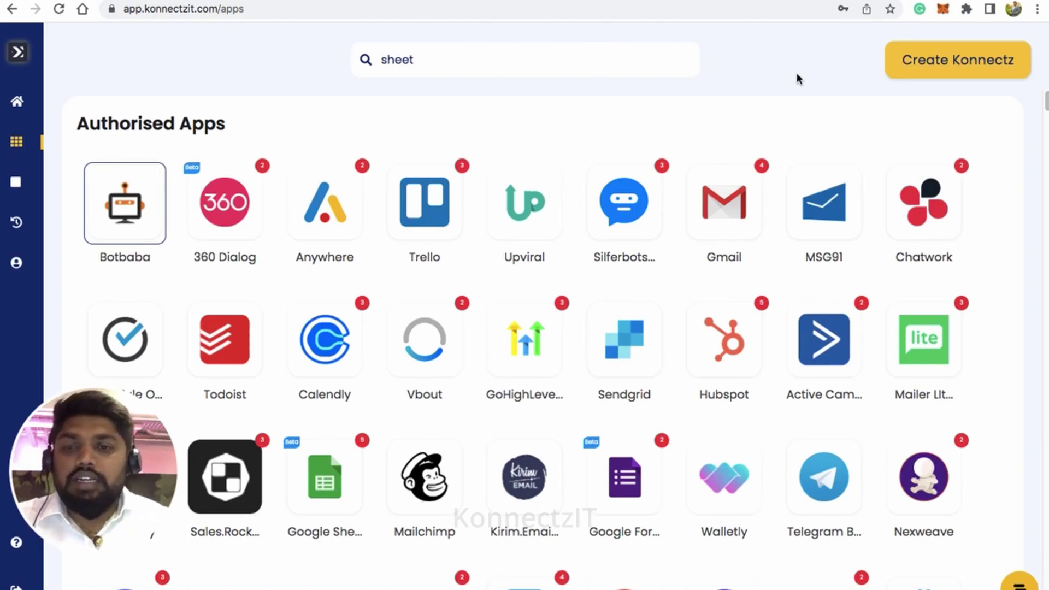
Step: Create a konnect titled 'Google Sheet to WhatsApp' and search its app list for 'sheet'
left_click(965, 61)
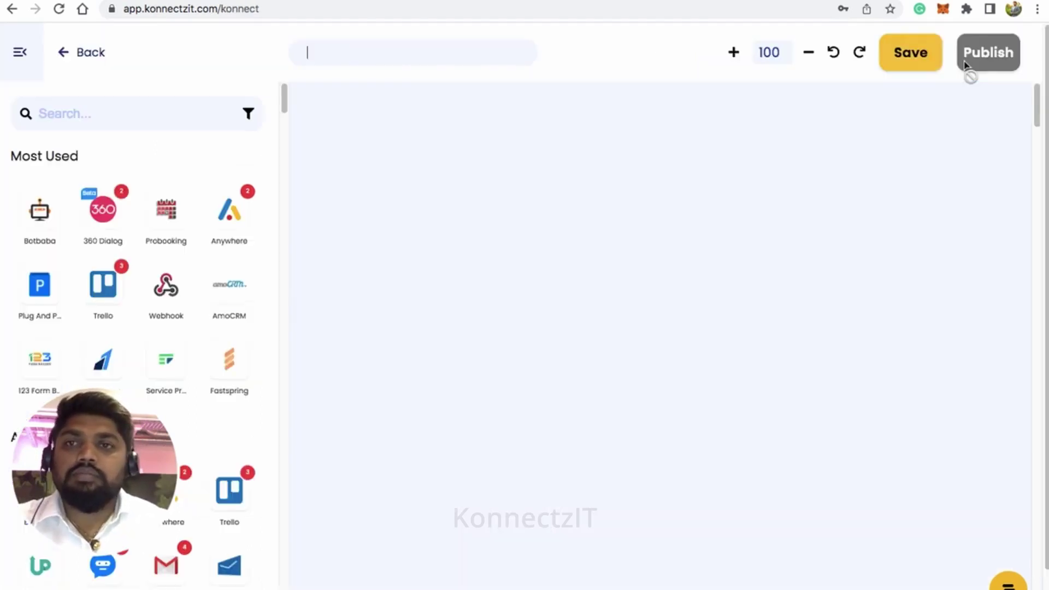
left_click(415, 60)
type("Goo")
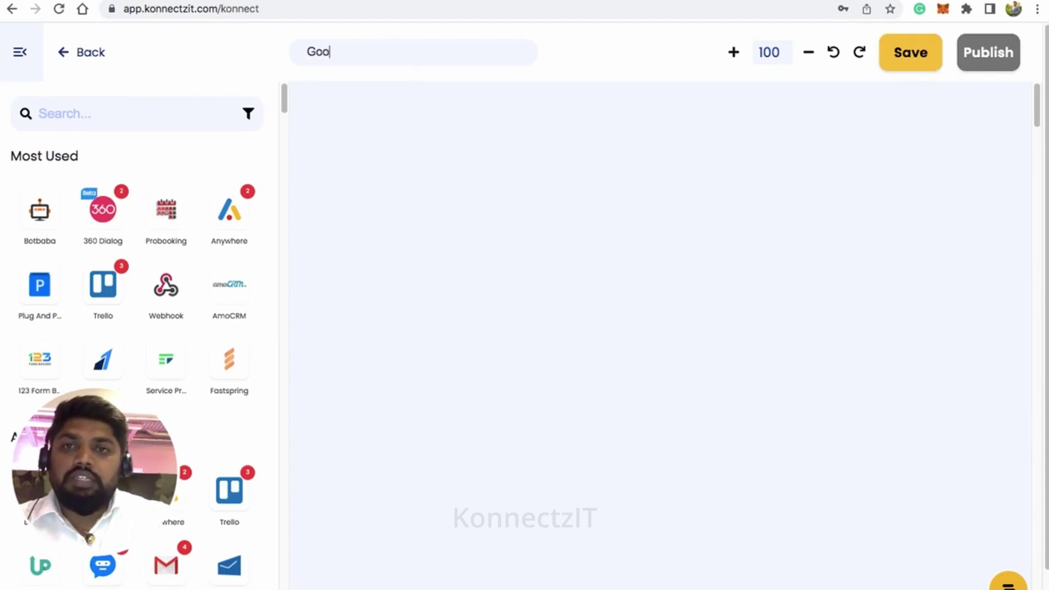
type("gle S")
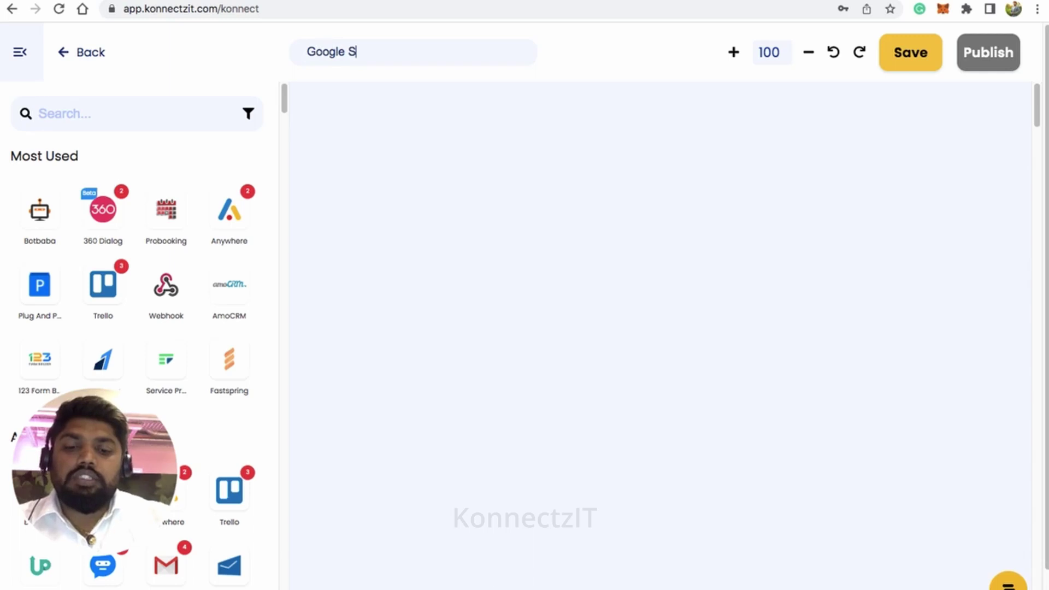
type("heet to ")
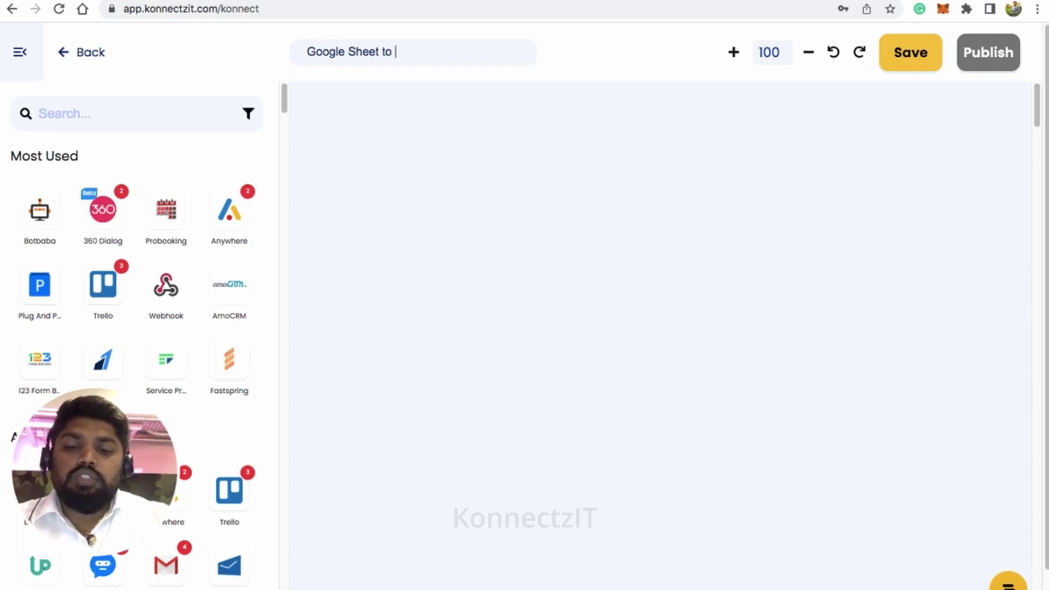
type("WhatsaPP")
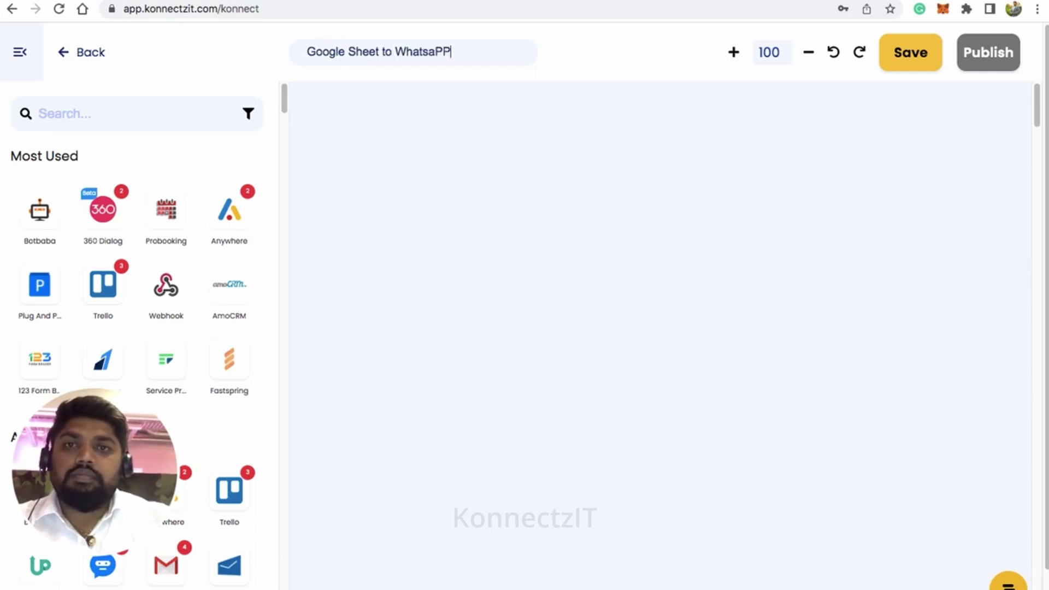
key("BackSpace")
key("BackSpace")
key("BackSpace")
type("As")
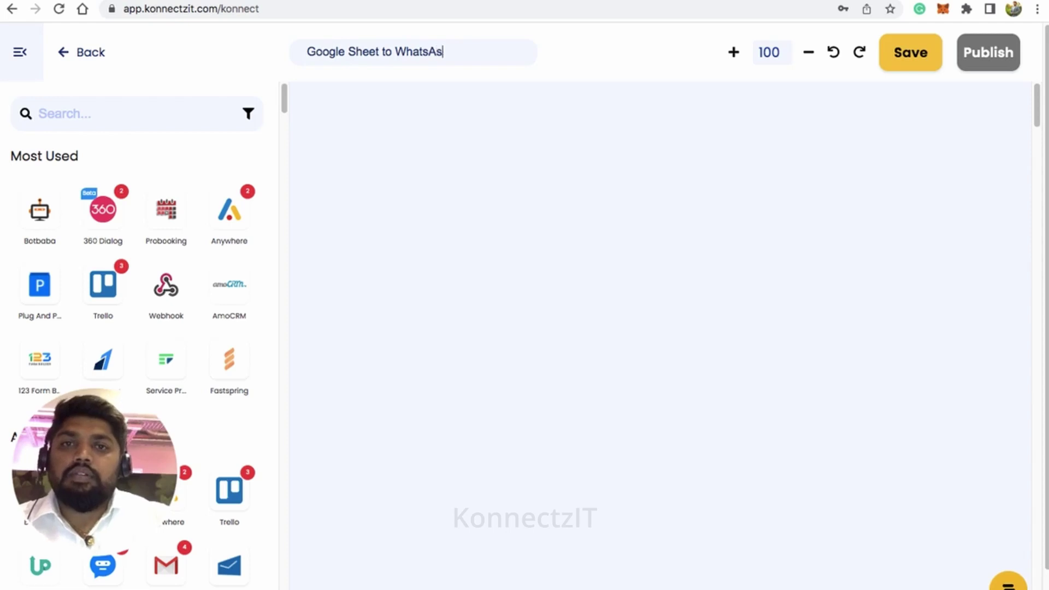
key("BackSpace")
type("pp")
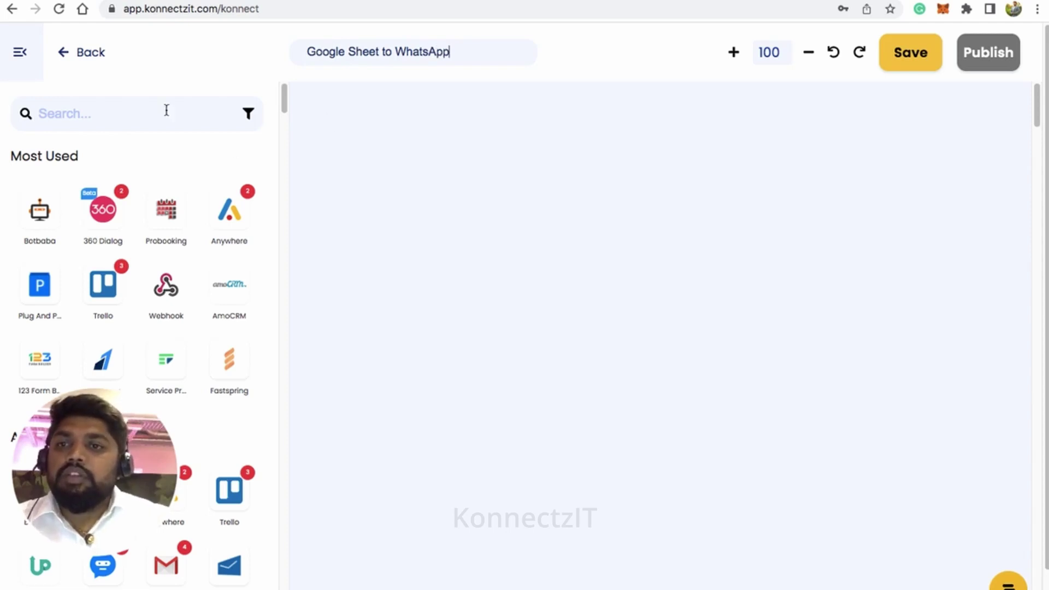
left_click(138, 117)
type("sh")
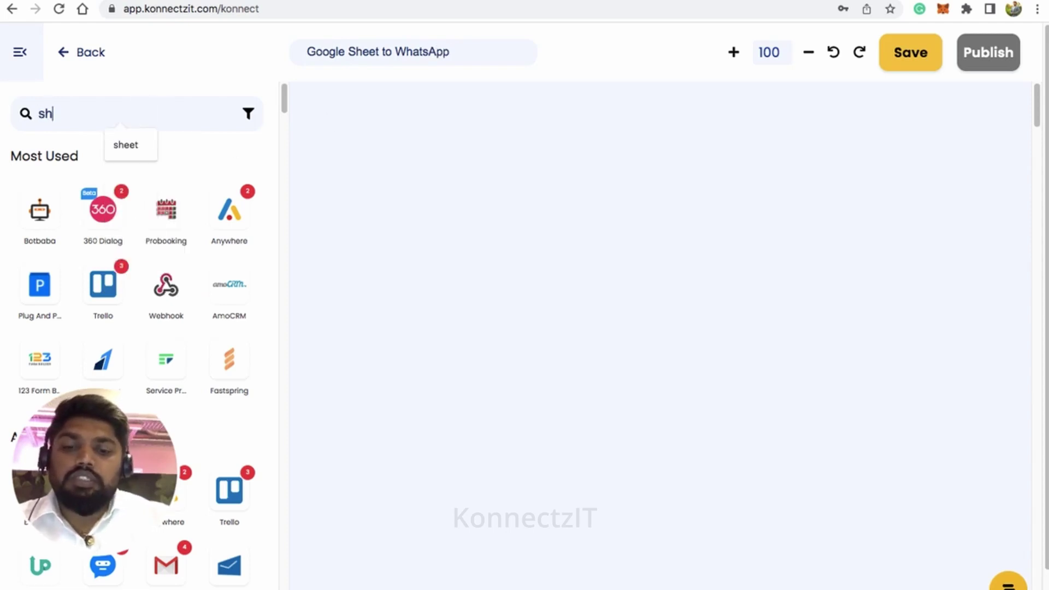
type("ee")
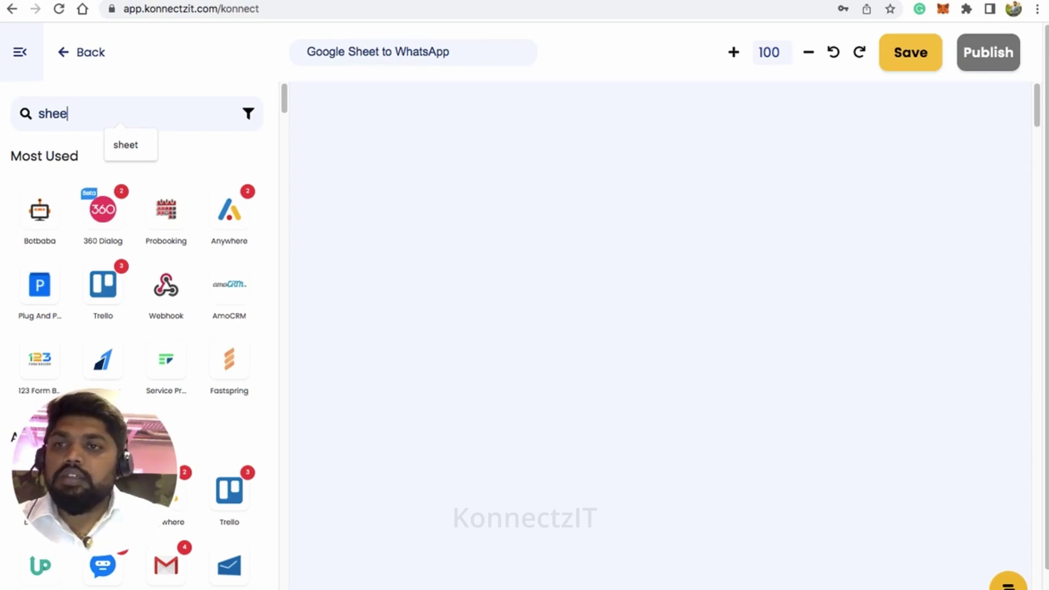
type("t")
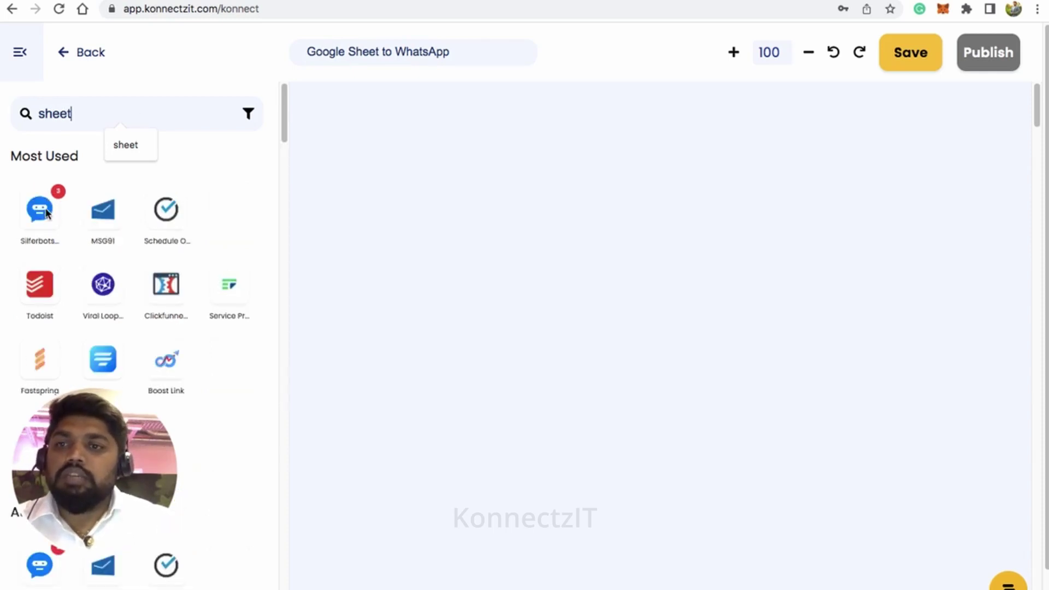
Step: Place Google Sheet on the canvas as the trigger and move its card top-left
left_click_drag(40, 210, 370, 173)
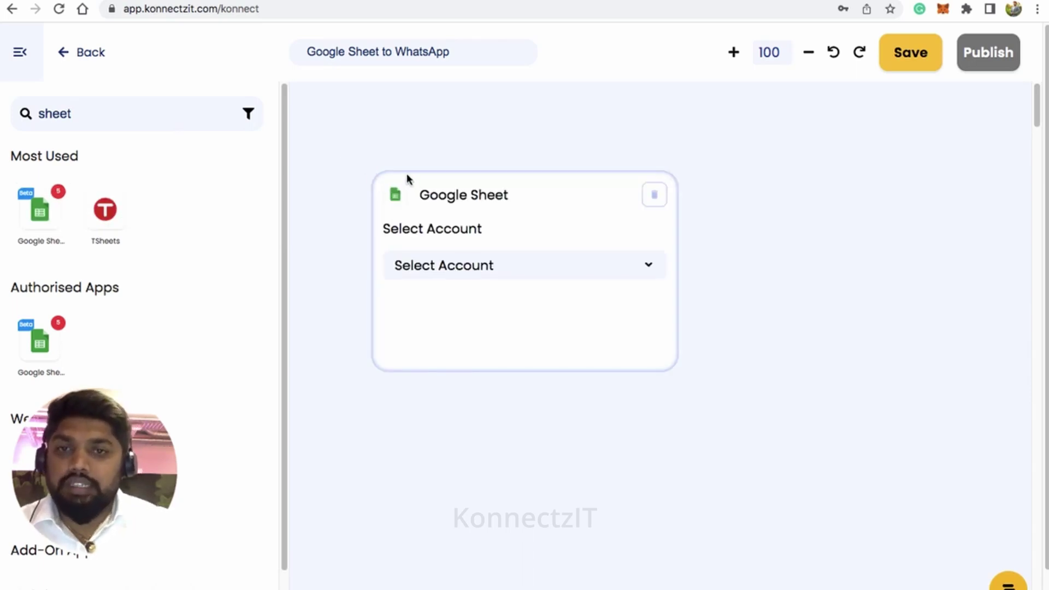
left_click(19, 61)
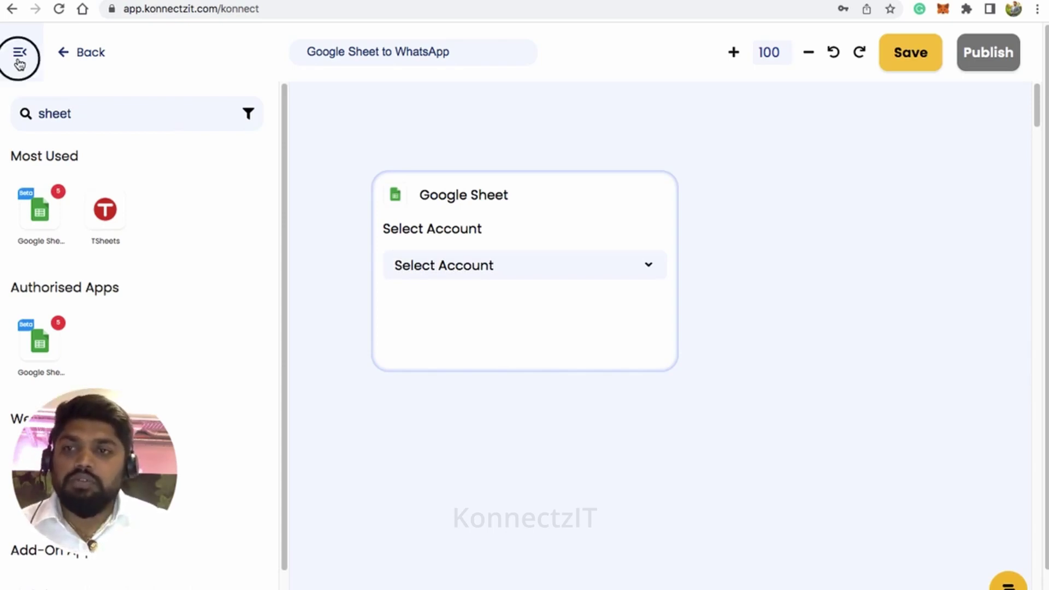
left_click_drag(631, 205, 400, 134)
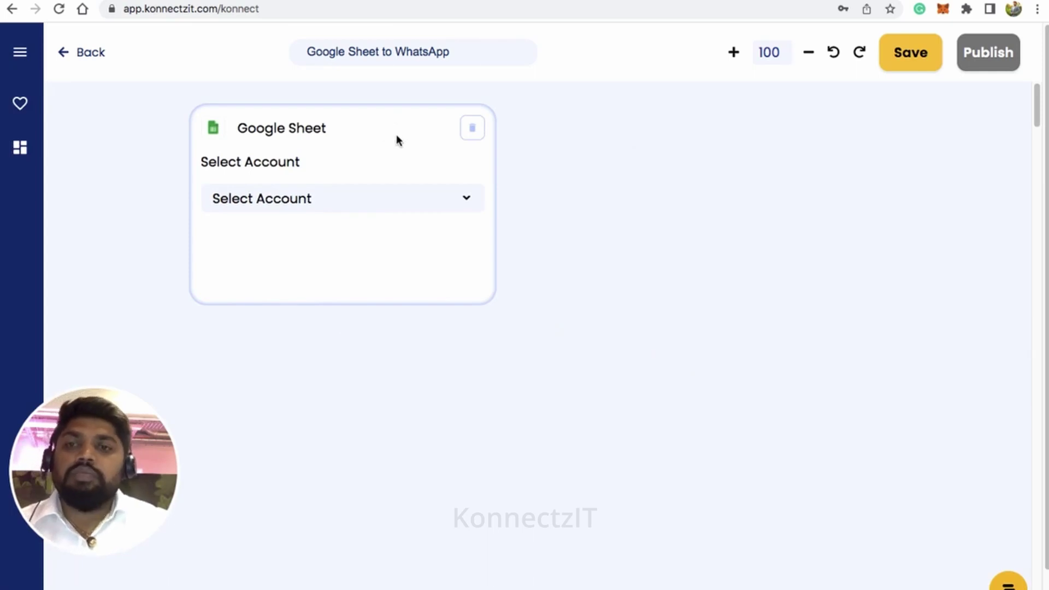
Step: Configure the trigger: Account #5, New Row Entry or Modify, KonnectzIT Demo Sheets, Demo worksheet
left_click(389, 207)
scroll(392, 297, "down", 2)
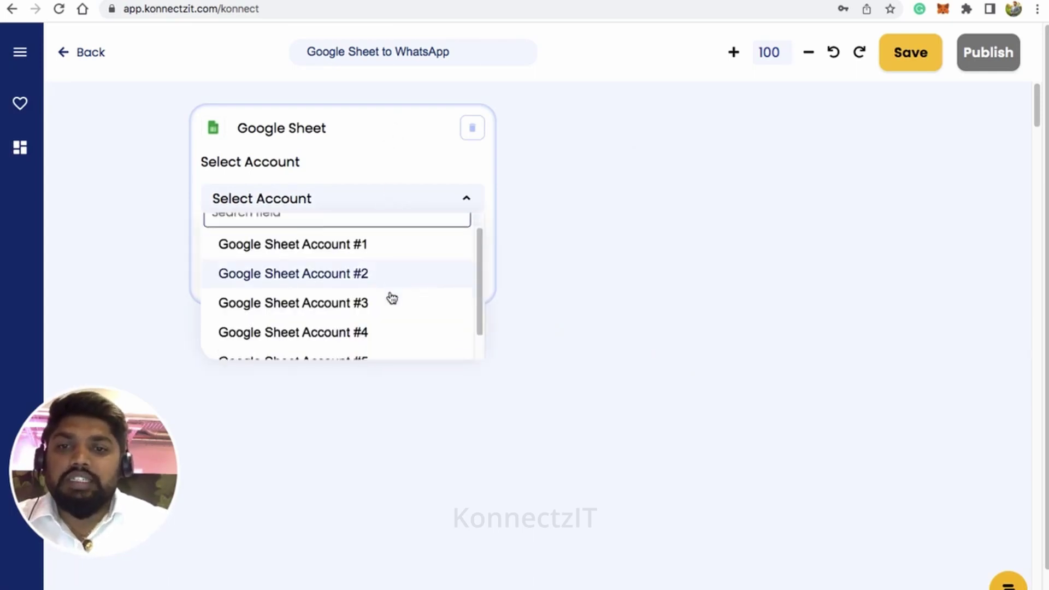
left_click(374, 336)
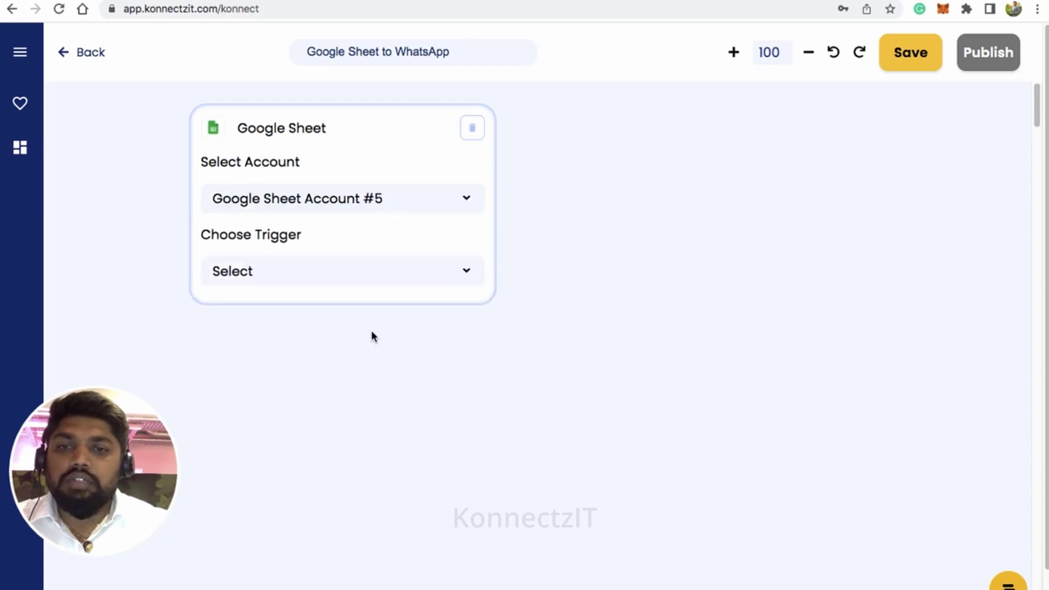
left_click(405, 271)
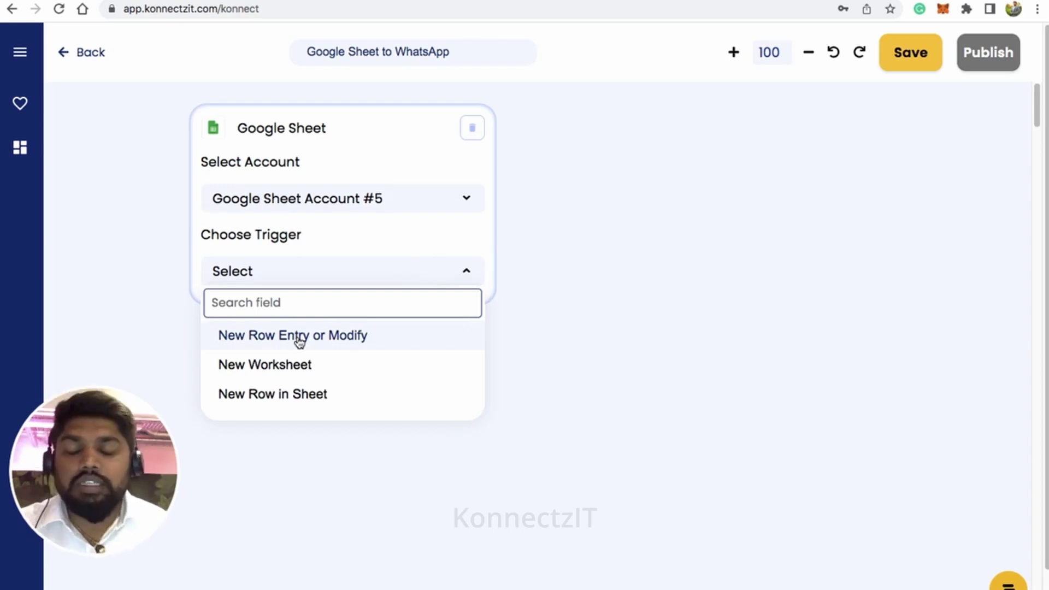
left_click(300, 339)
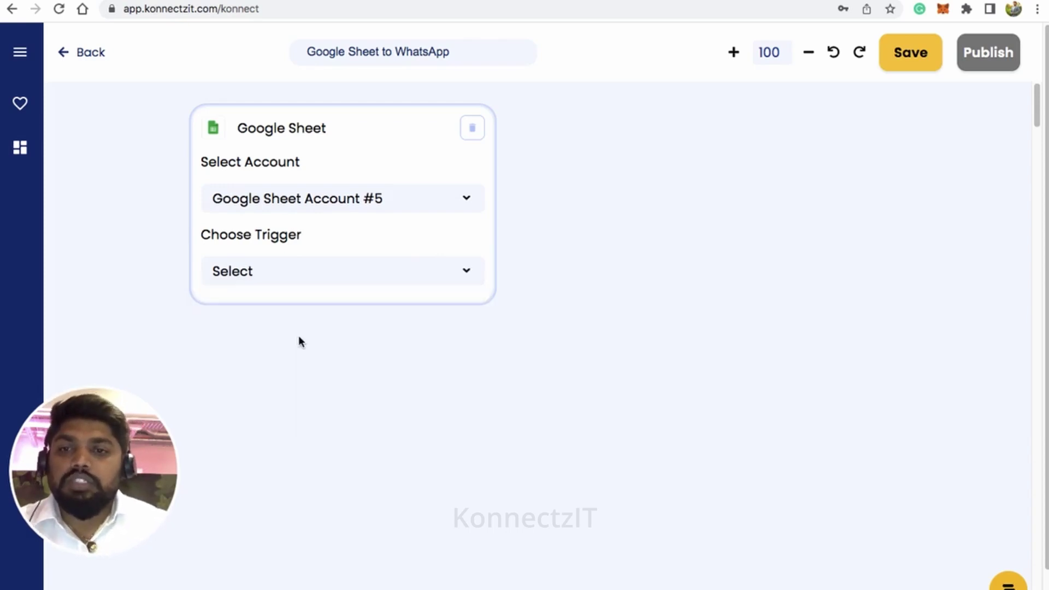
left_click(354, 351)
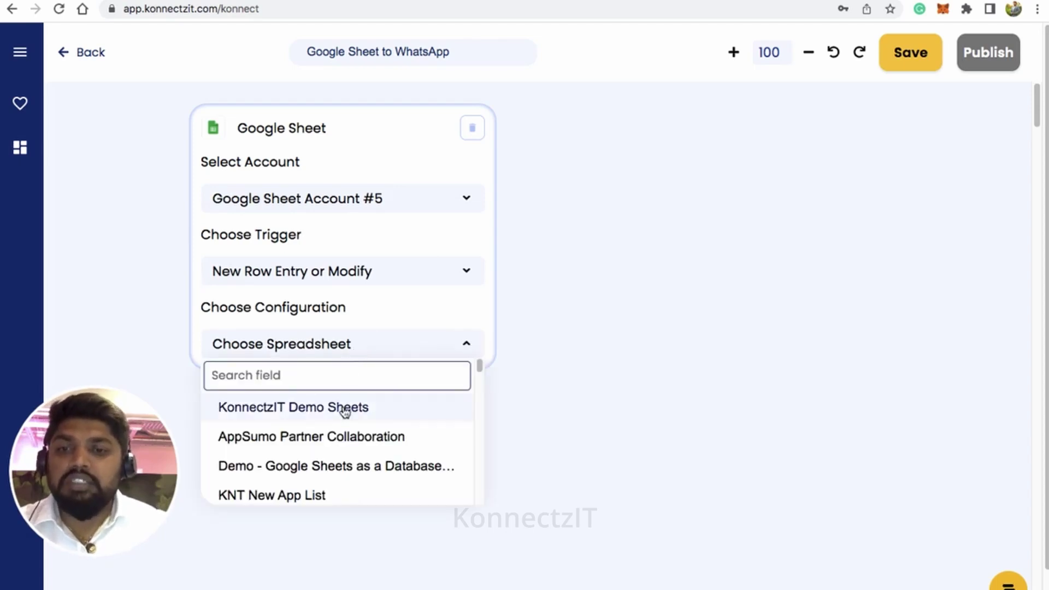
left_click(344, 409)
left_click(354, 392)
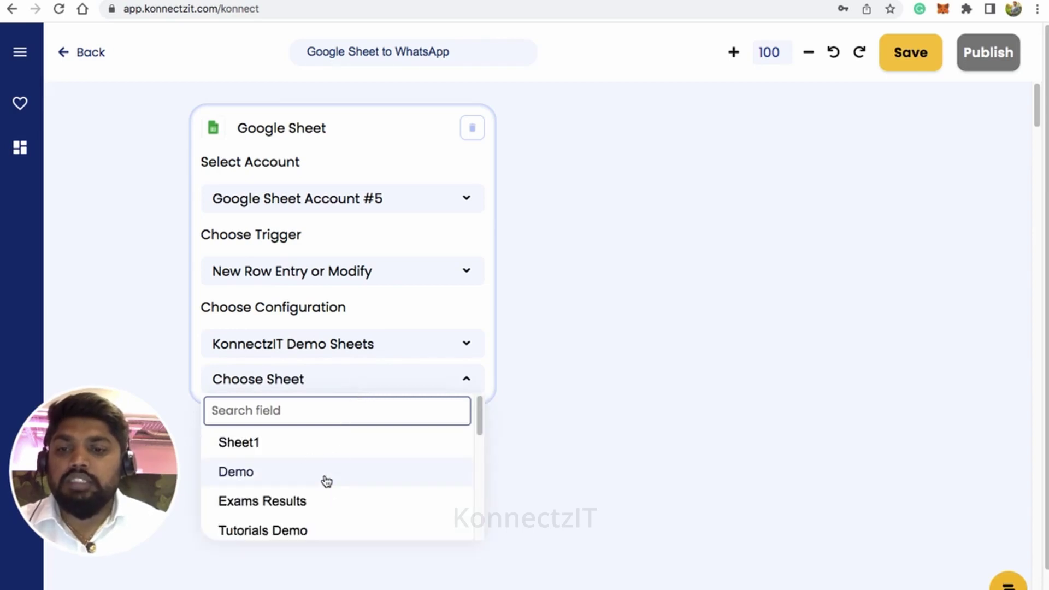
left_click(327, 473)
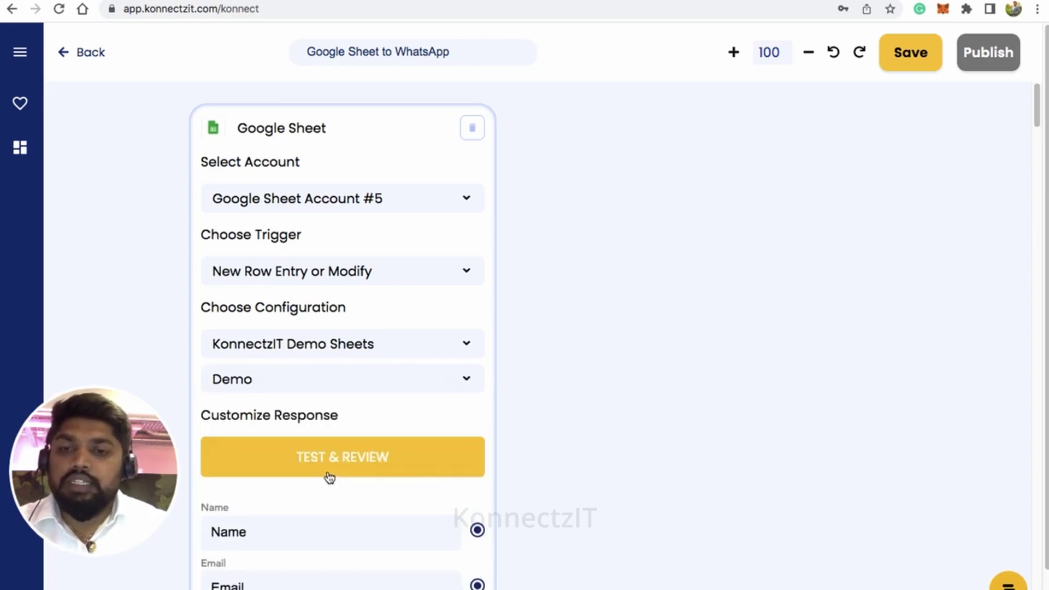
Step: Nudge the Google Sheet card up-left and switch to the KonnectzIT Demo Sheets spreadsheet
scroll(398, 447, "down", 1)
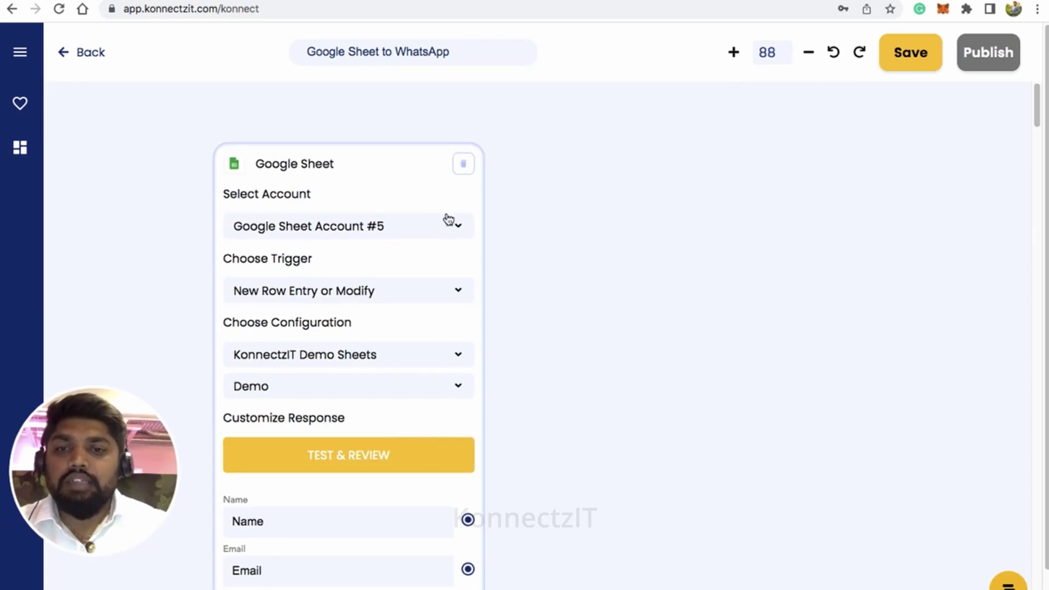
left_click_drag(379, 164, 346, 127)
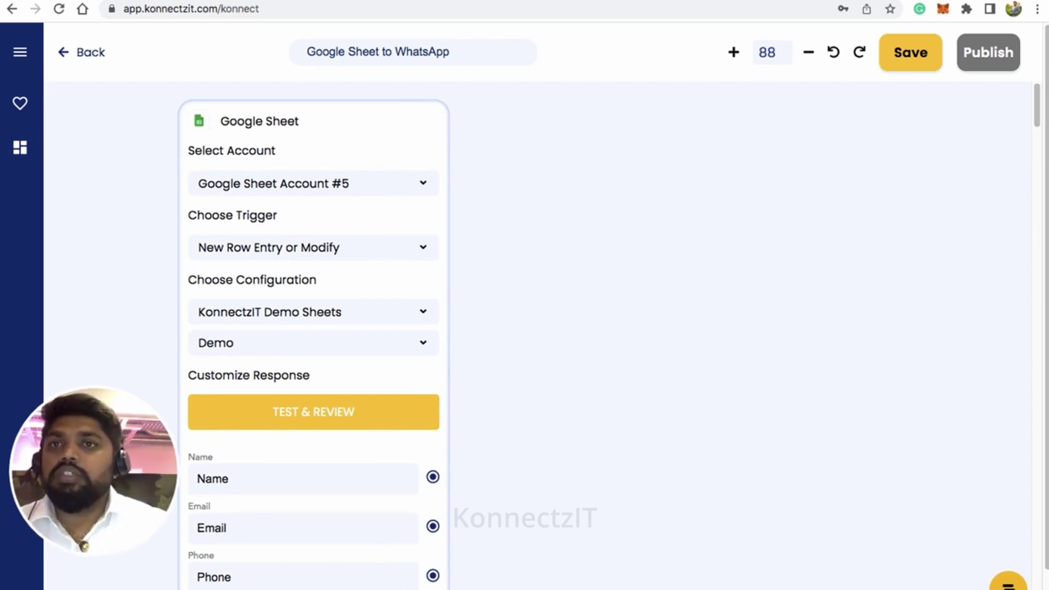
key("ctrl+Tab")
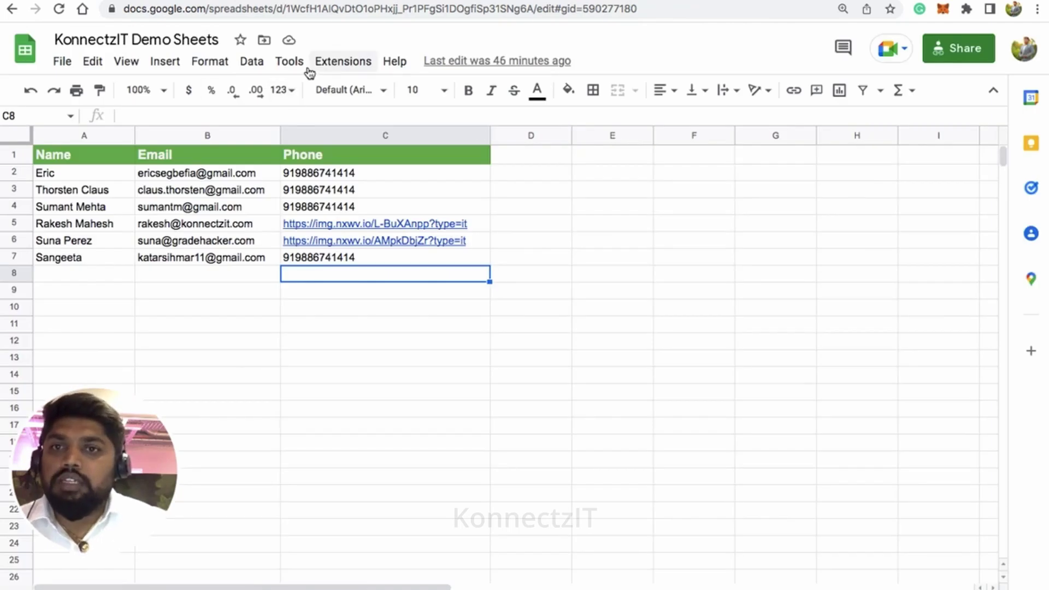
Step: Launch Extensions > Apps Script from the KonnectzIT Demo Sheets spreadsheet
left_click(293, 65)
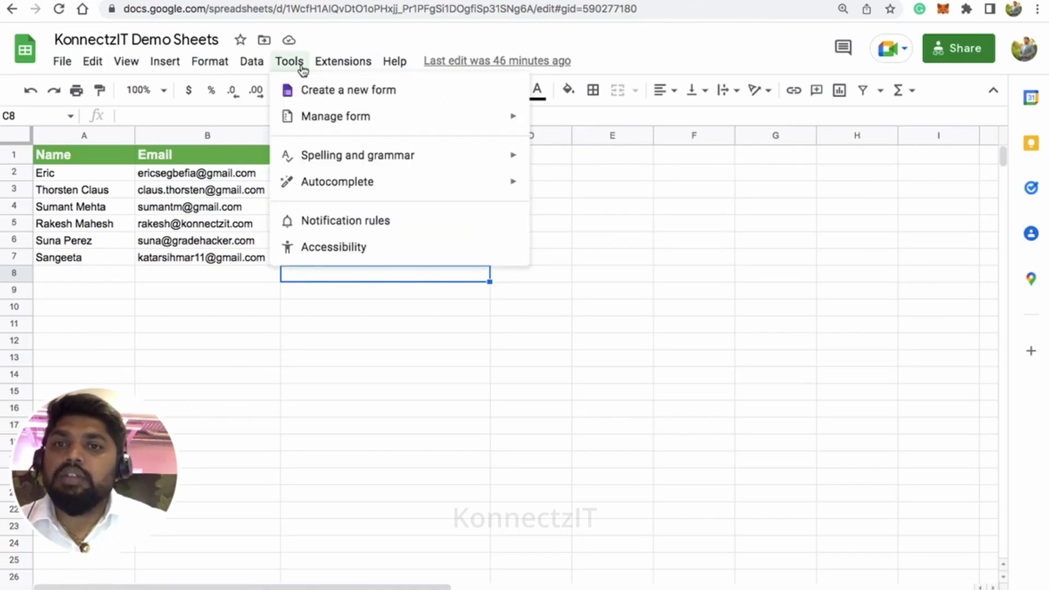
mouse_move(335, 66)
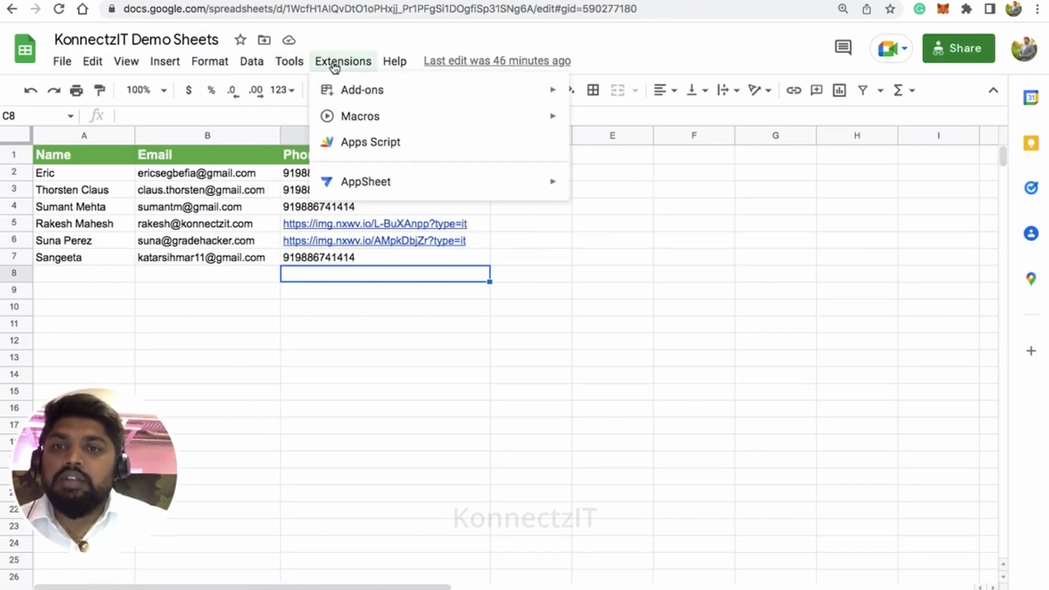
left_click(373, 148)
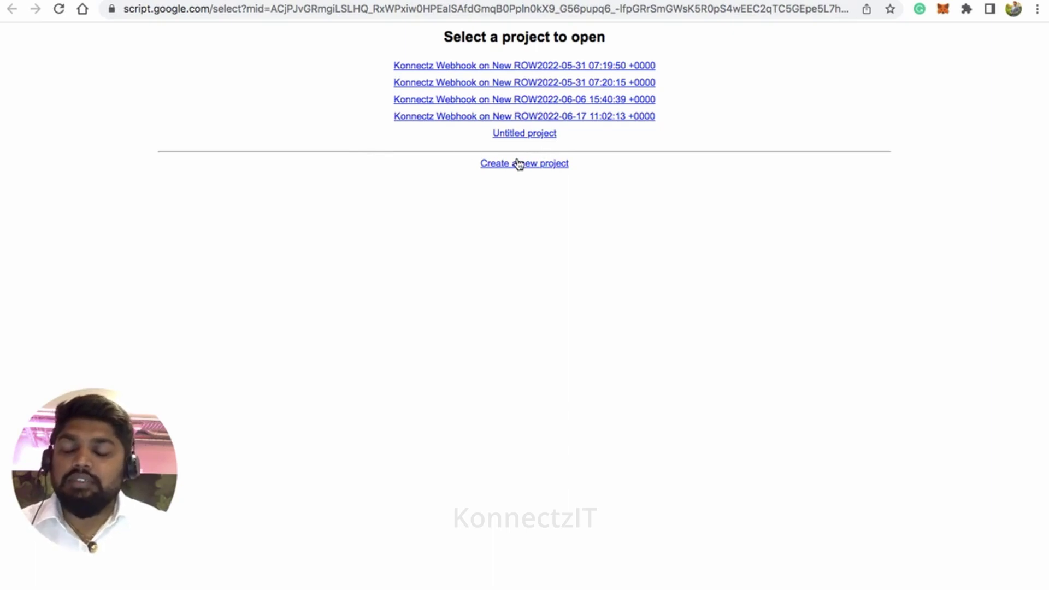
Step: Confirm in Apps Script user settings that the Google Apps Script API is On, then return
left_click(522, 68)
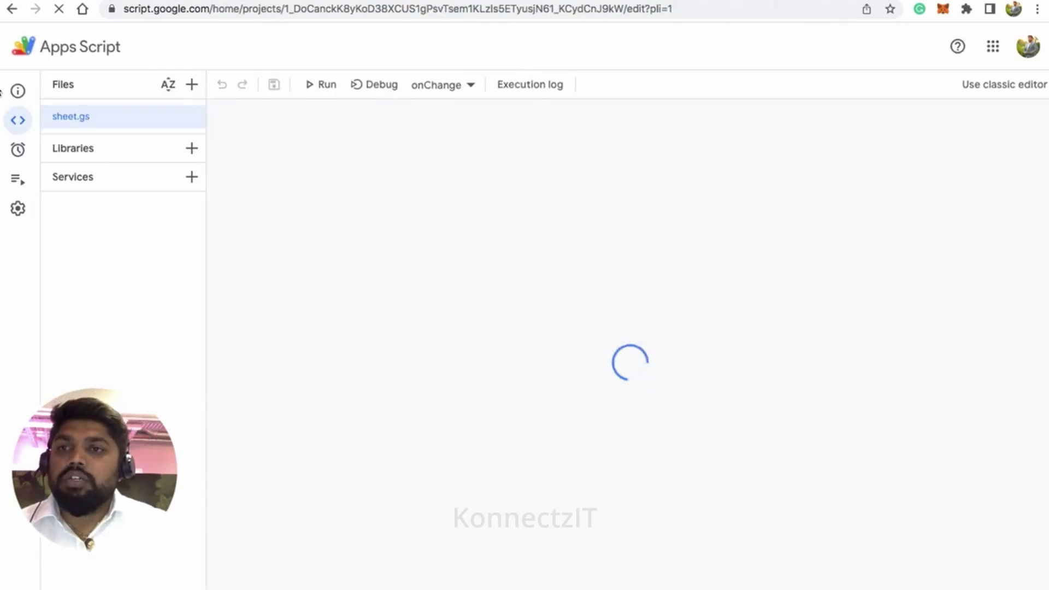
left_click(49, 50)
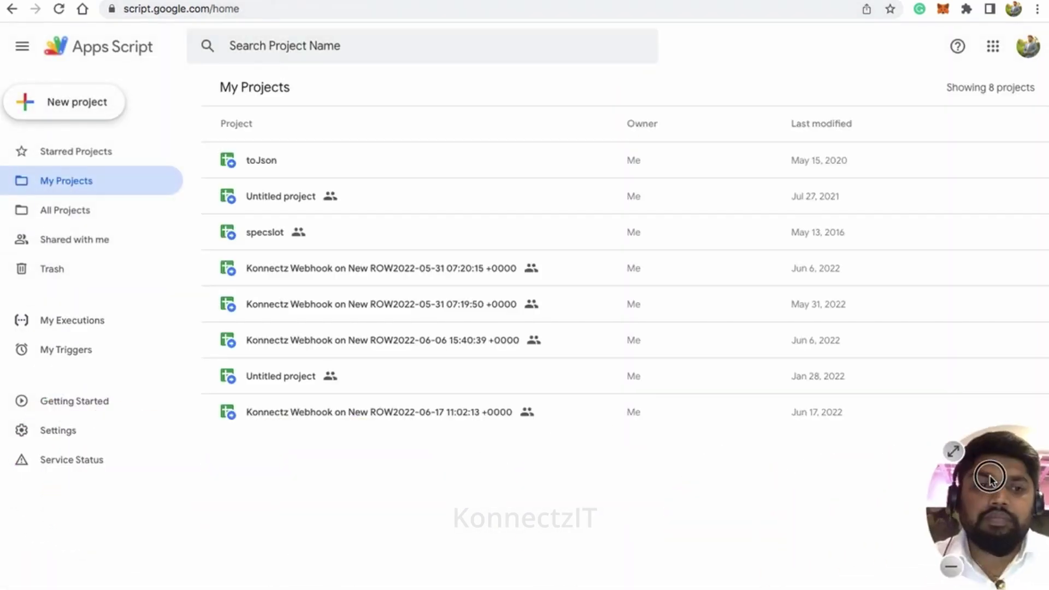
left_click(58, 431)
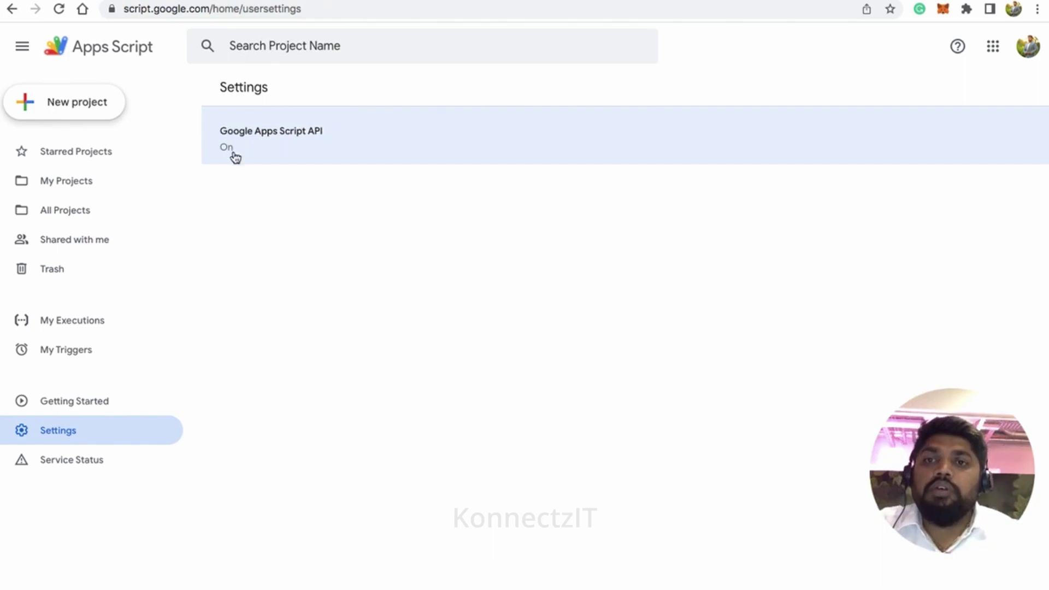
key("ctrl+Tab")
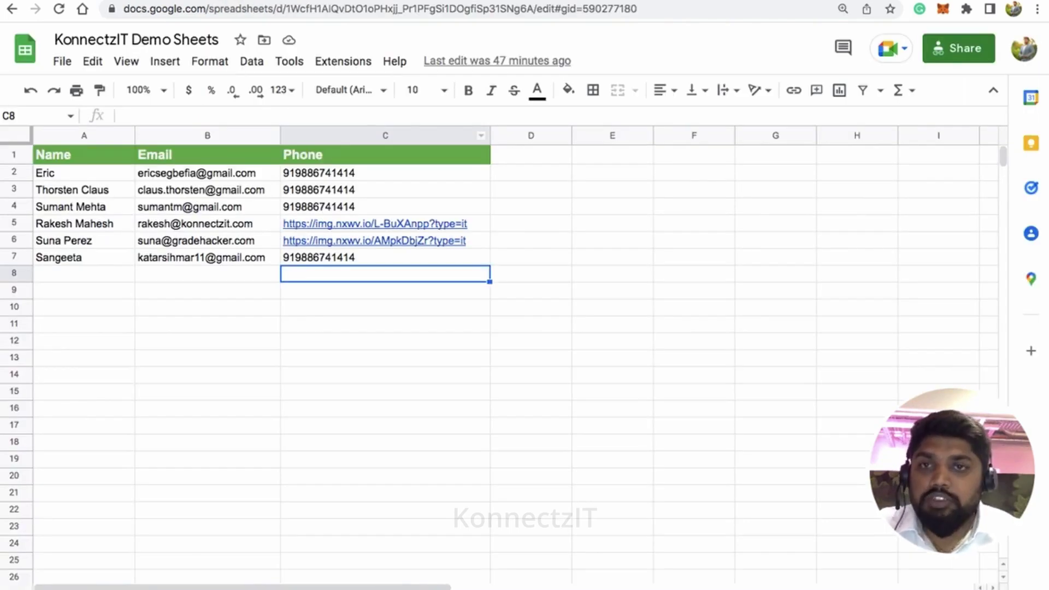
Step: Cycle browser tabs back to the KonnectzIT 'Google Sheet to WhatsApp' editor
key("ctrl+shift+Tab")
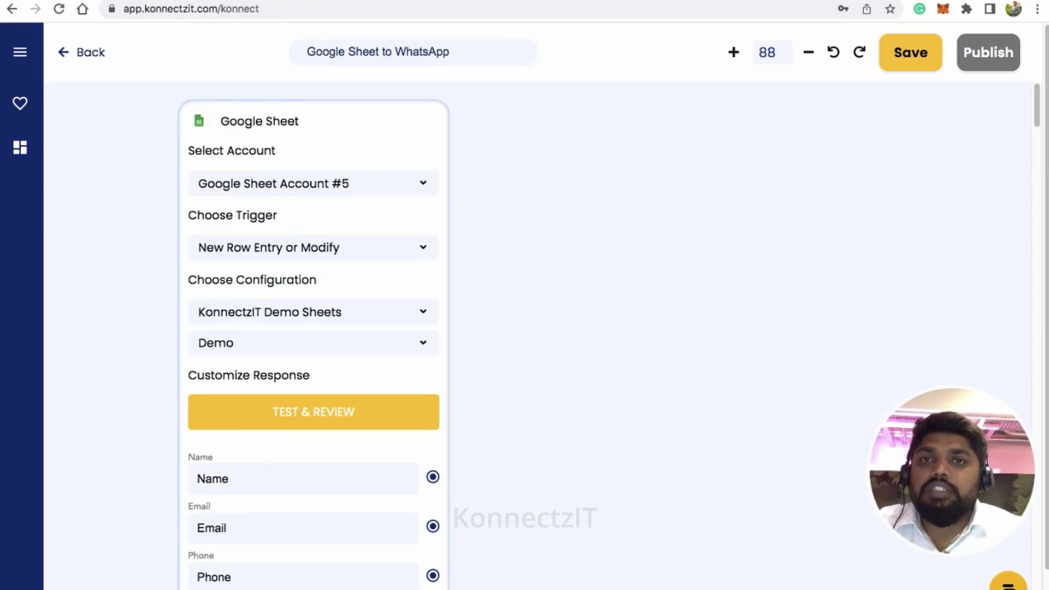
Step: Shift the Google Sheet card left and run TEST & REVIEW to fetch its fields
scroll(332, 190, "down", 1)
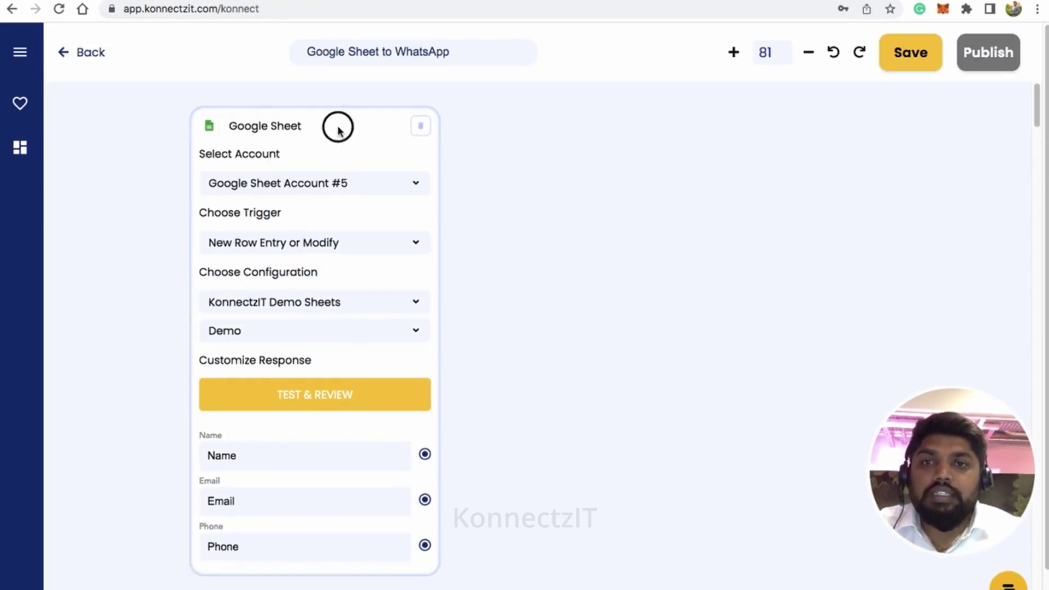
left_click_drag(340, 126, 281, 143)
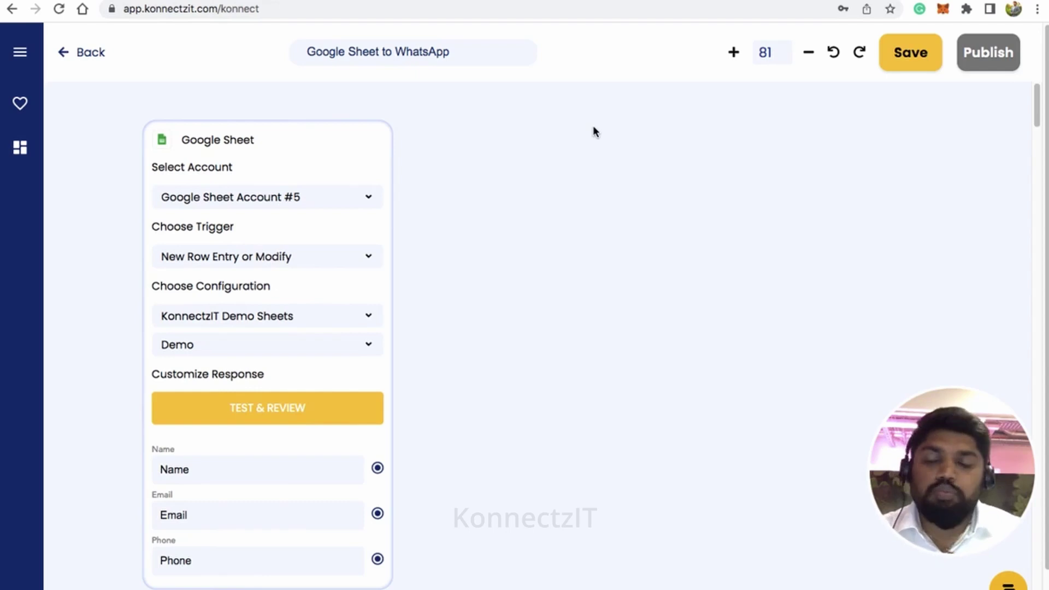
left_click(247, 410)
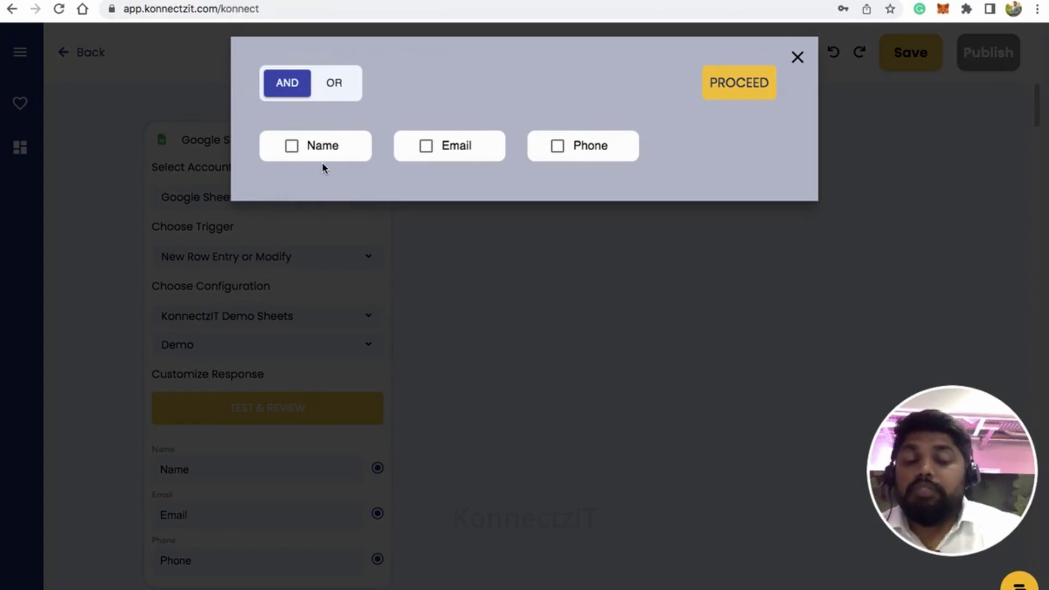
Step: Compare the spreadsheet's Name, Email and Phone column headers, then return to KonnectzIT
key("ctrl+Tab")
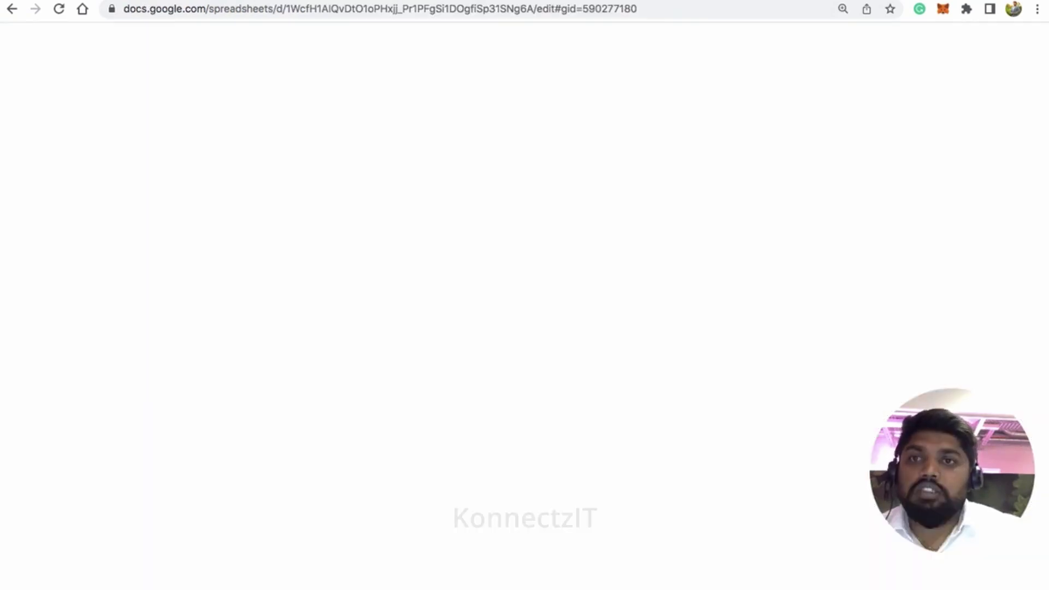
left_click(112, 157)
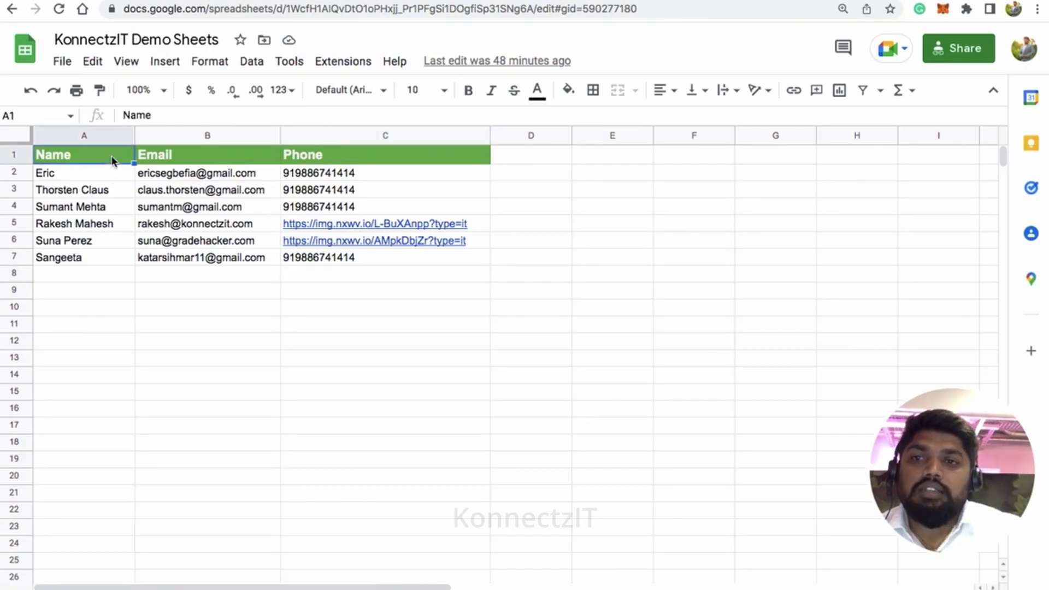
left_click(189, 162)
left_click(347, 157)
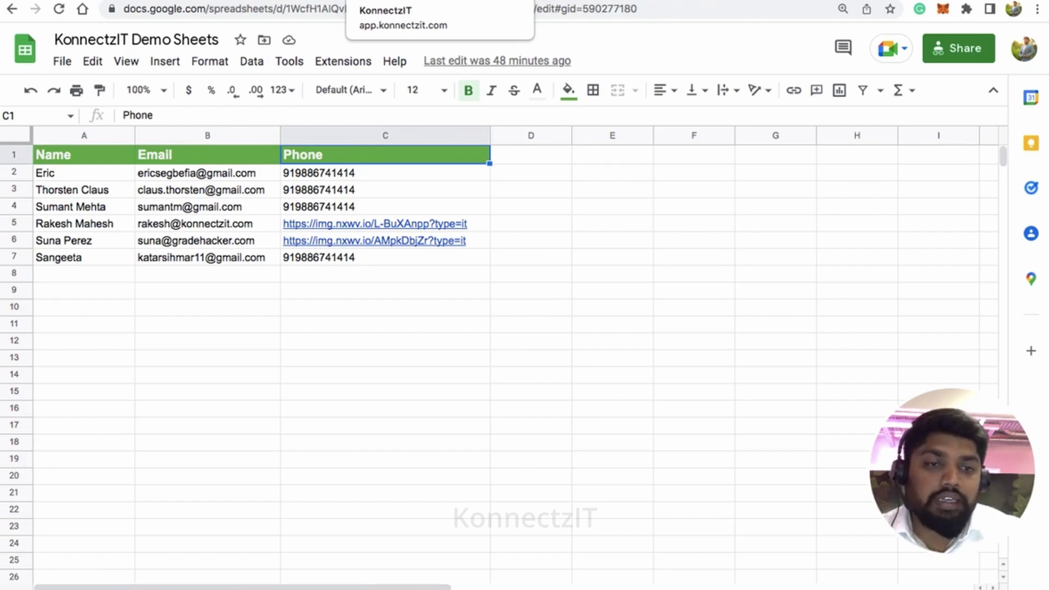
left_click(382, 1)
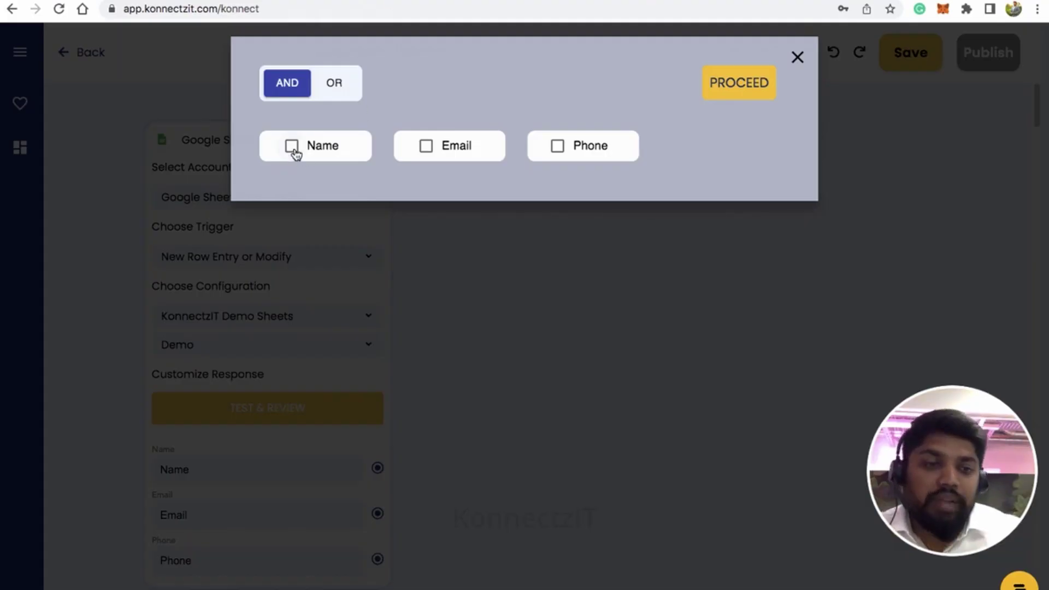
Step: Tick Name, Email and Phone in the trigger's AND field filter
left_click(293, 149)
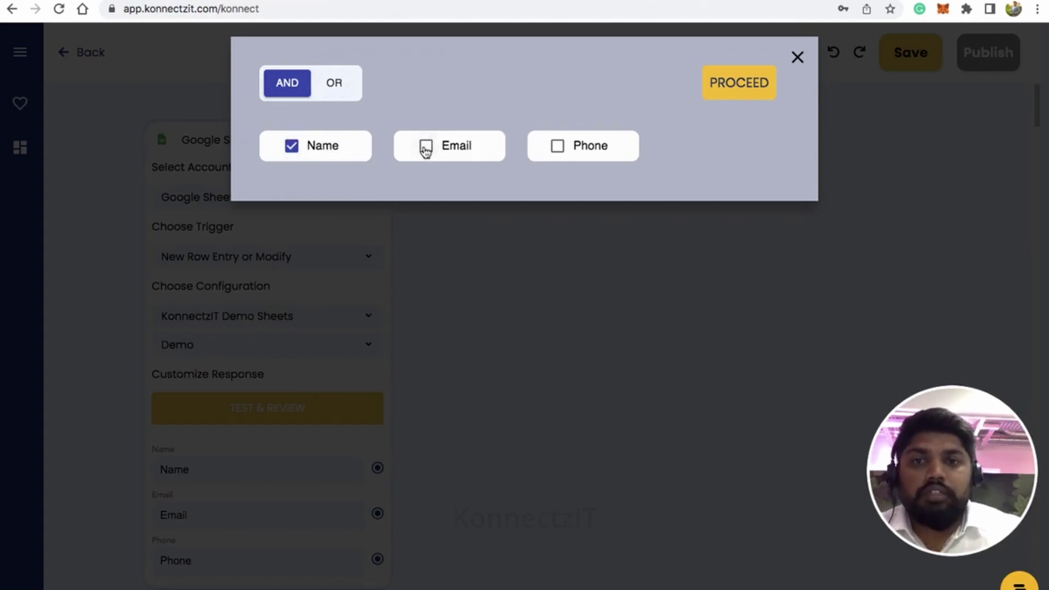
left_click(426, 148)
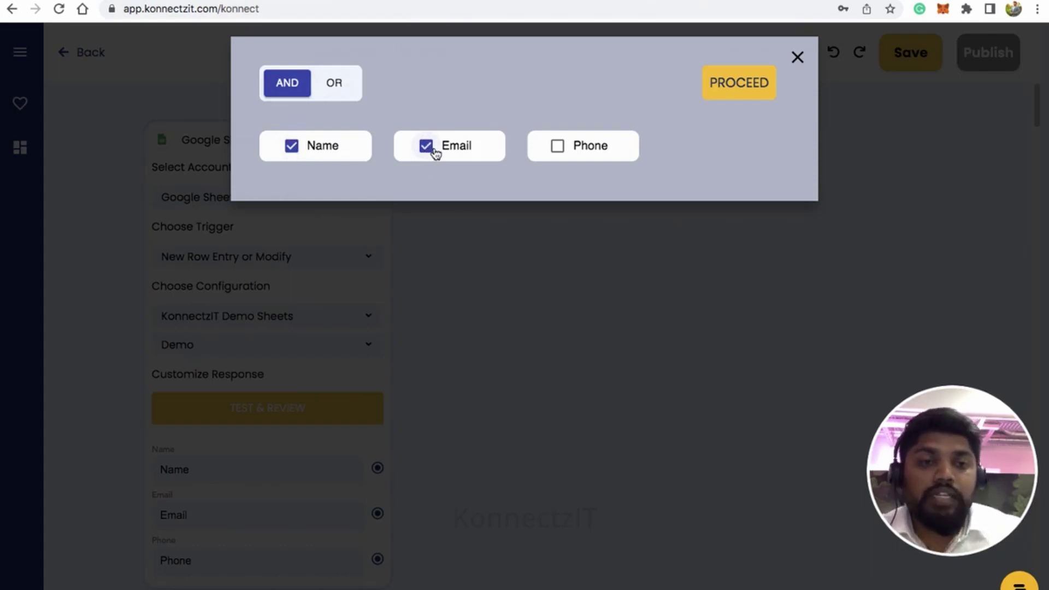
left_click(557, 146)
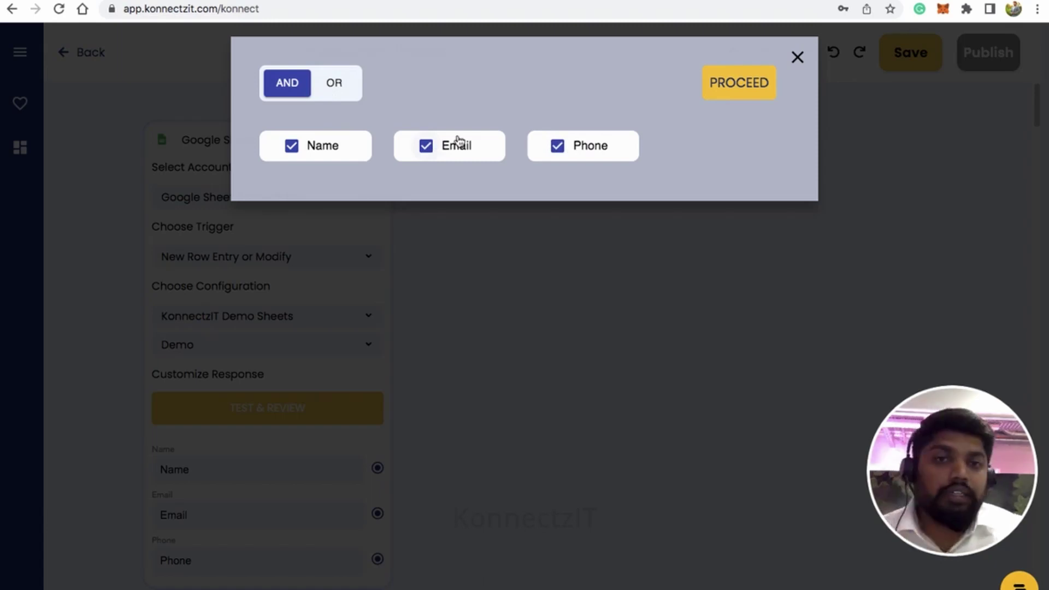
Step: Proceed with the Name, Email and Phone filter and sign in with the first Google account
left_click(744, 88)
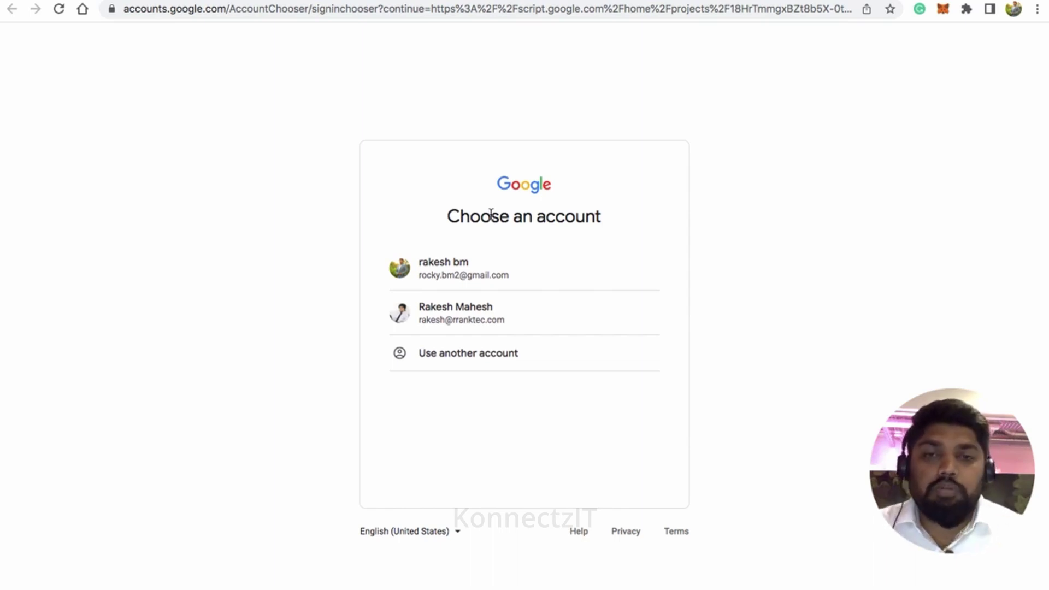
left_click(468, 281)
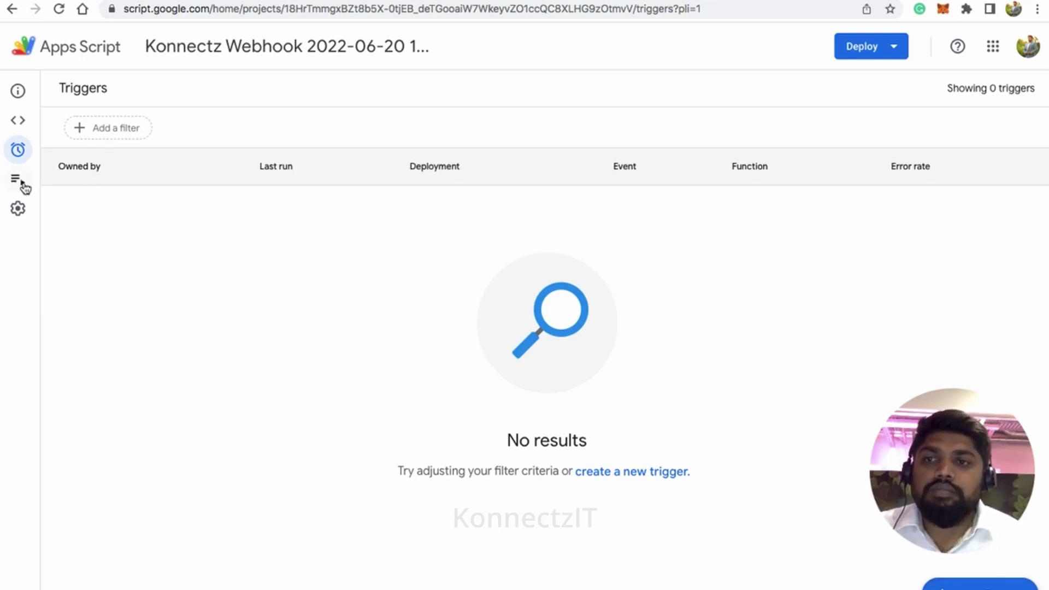
Step: Start a new trigger for the Konnectz Webhook Apps Script project from its Triggers page
left_click(1011, 584)
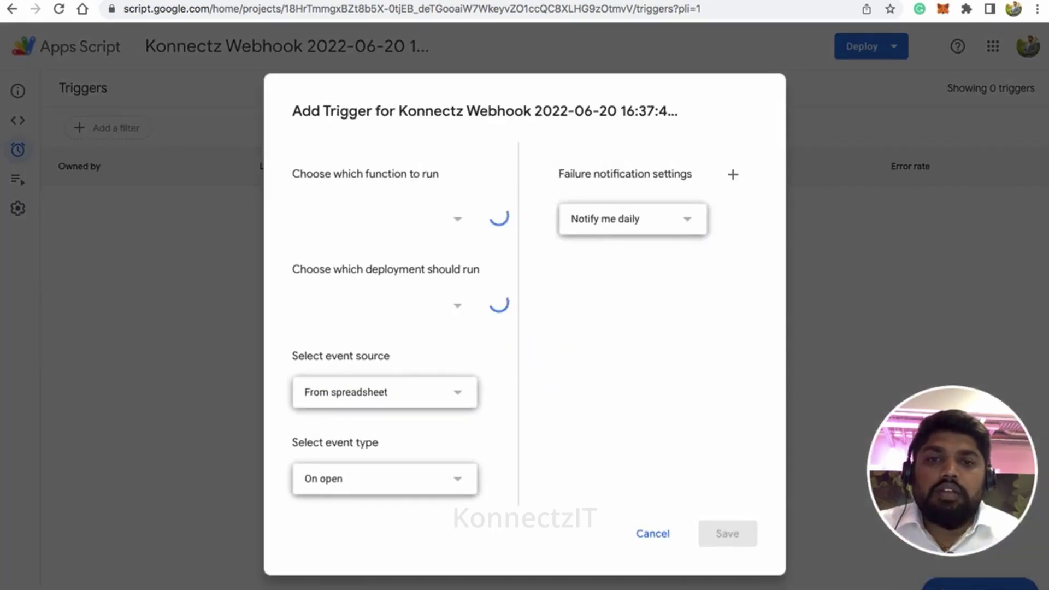
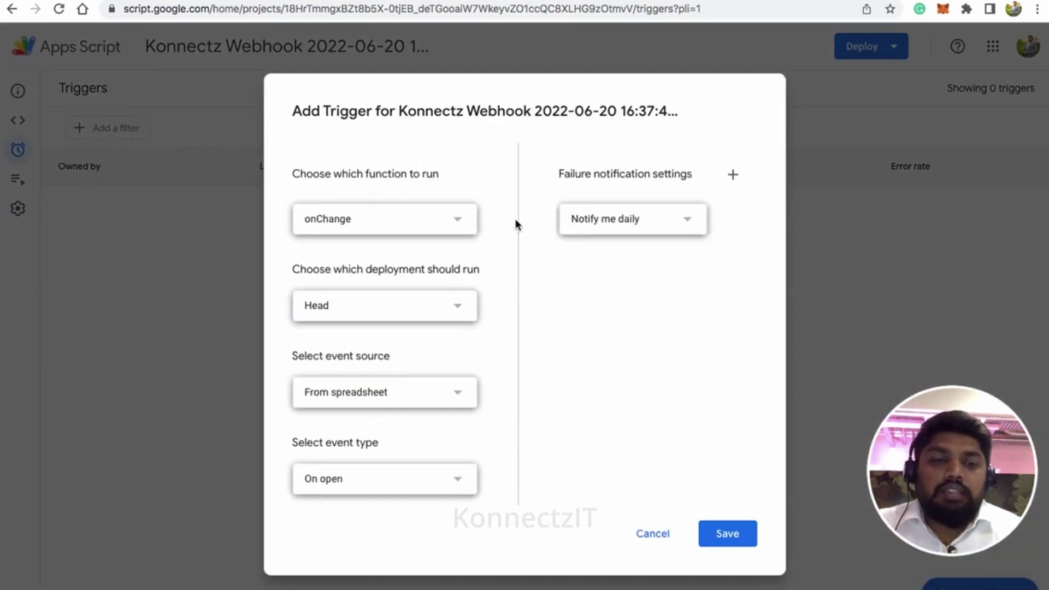
Step: Keep onChange as the function, Head as the deployment and From spreadsheet as the event source
left_click(404, 228)
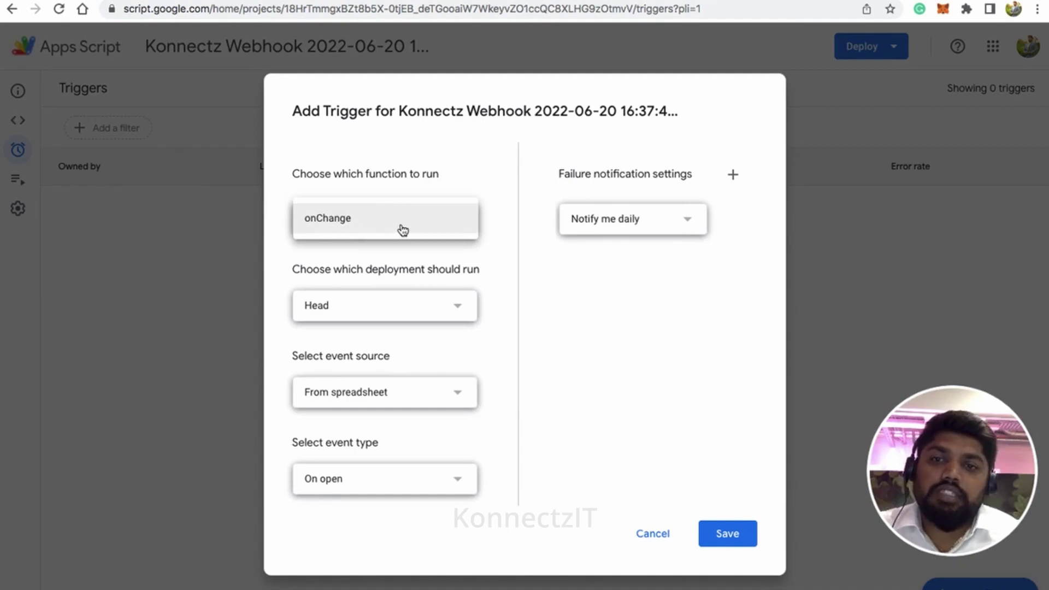
left_click(486, 300)
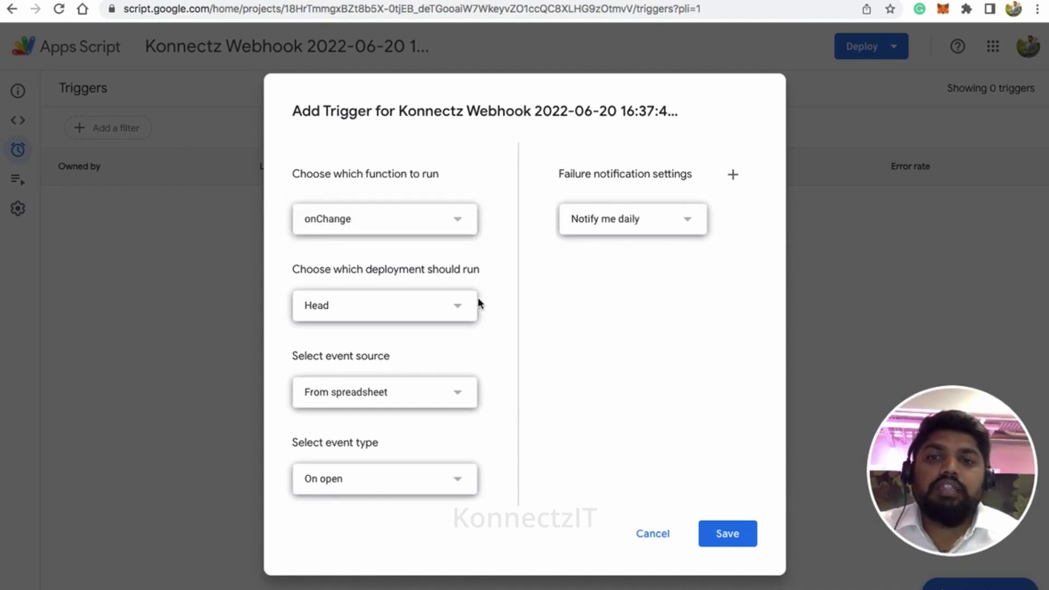
left_click(448, 306)
left_click(503, 341)
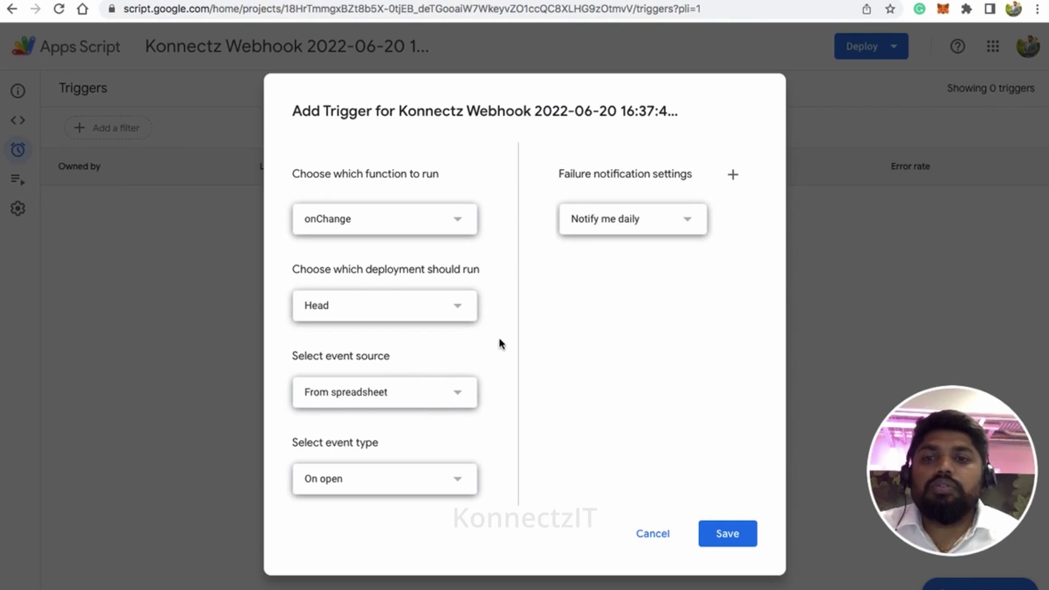
left_click(444, 402)
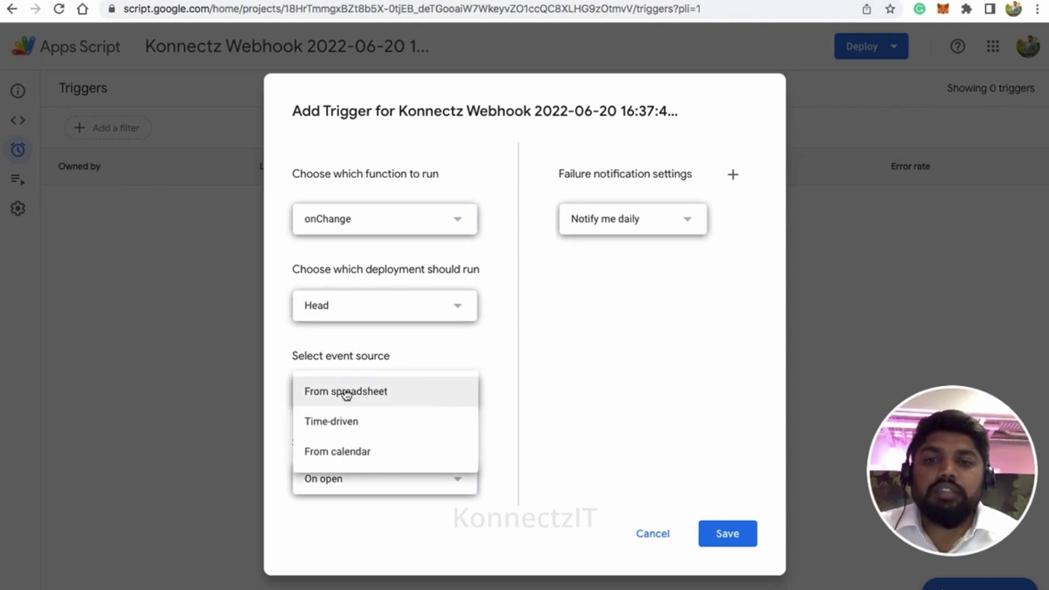
left_click(517, 360)
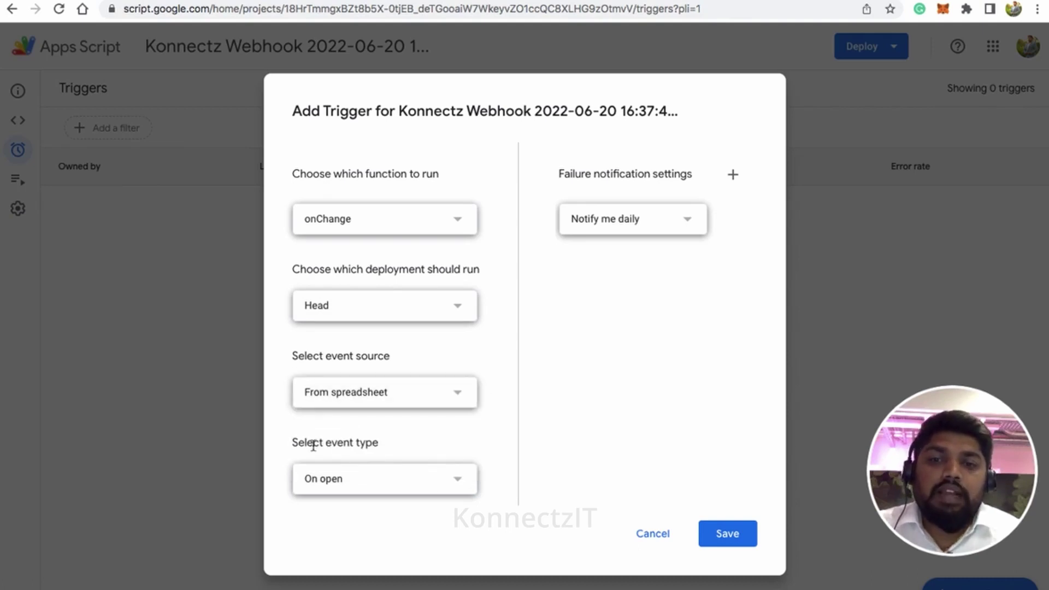
Step: Set the trigger's event type to On change
left_click_drag(291, 444, 433, 497)
left_click(442, 486)
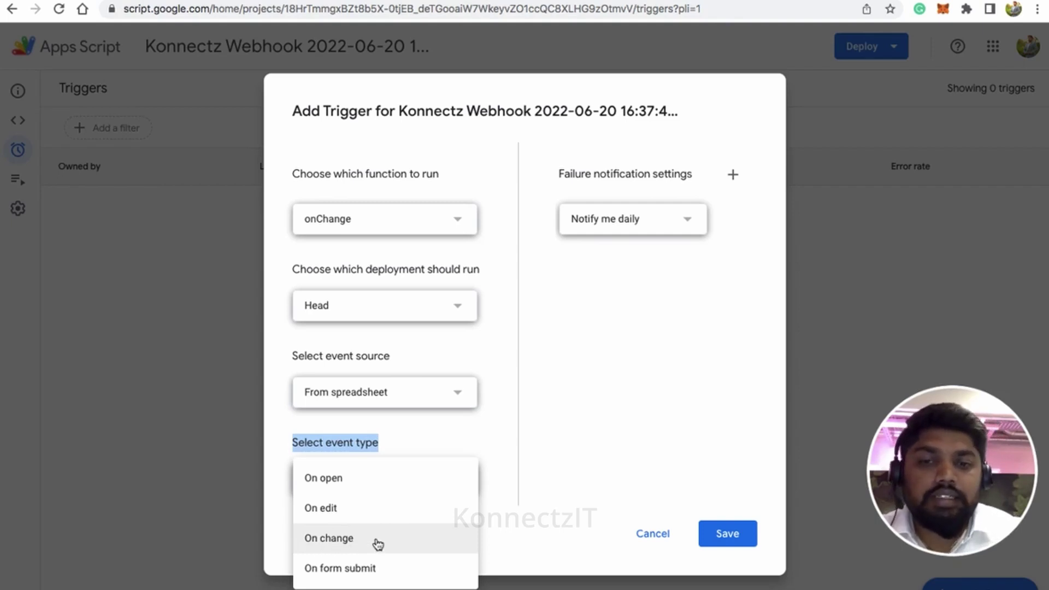
left_click(377, 544)
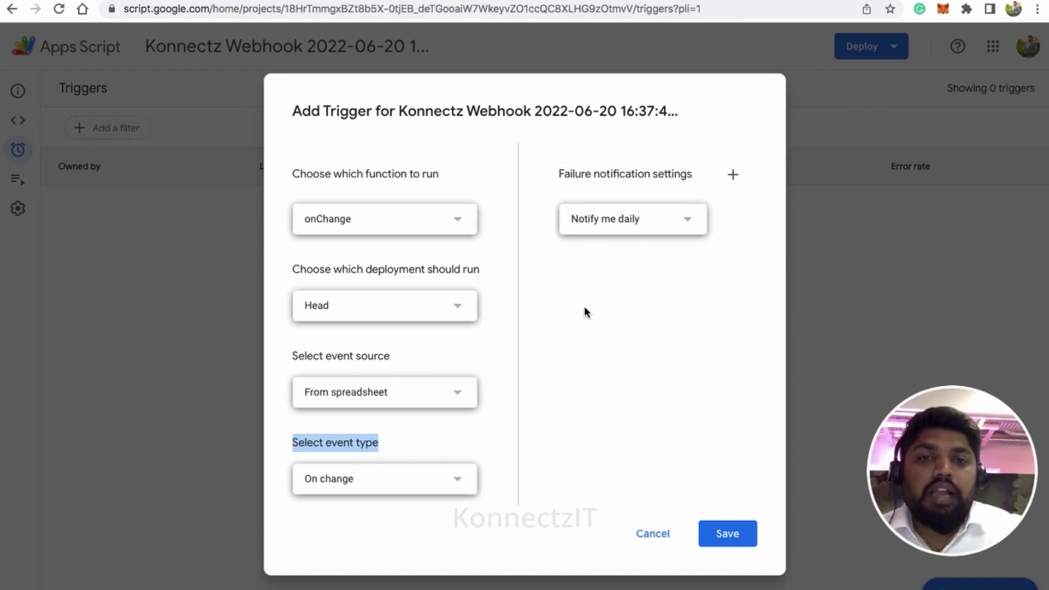
Step: Set failure notifications to Notify me immediately and save the trigger
left_click(676, 225)
left_click(687, 293)
left_click(583, 176)
left_click(657, 175)
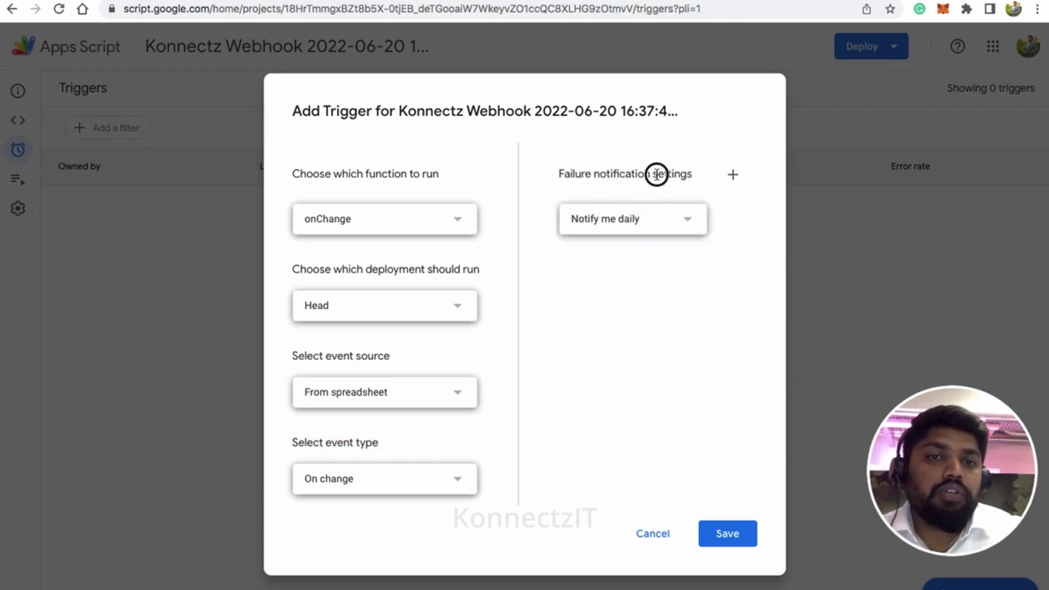
left_click(688, 223)
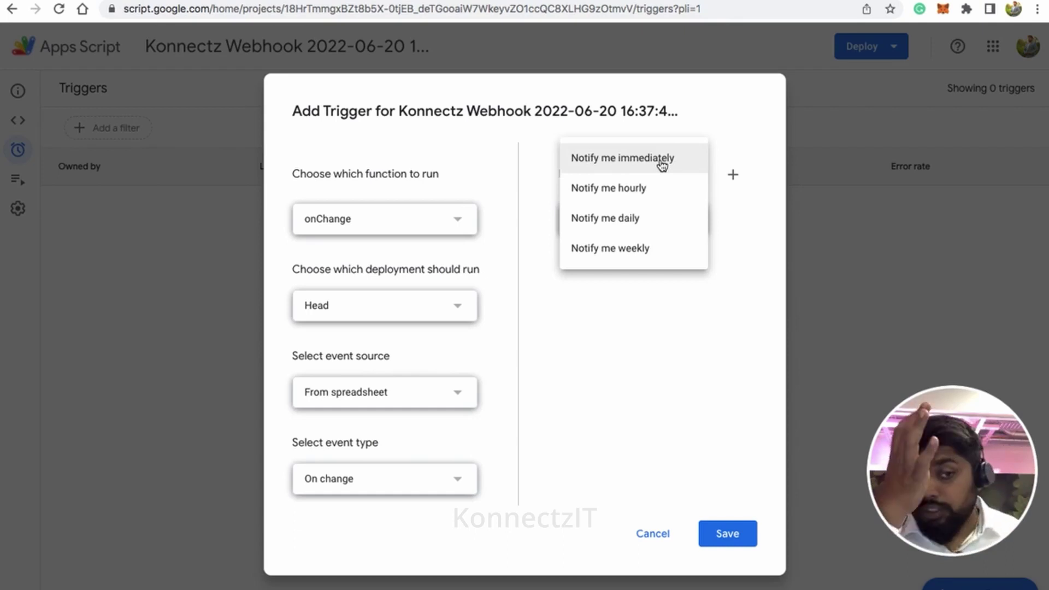
left_click(623, 165)
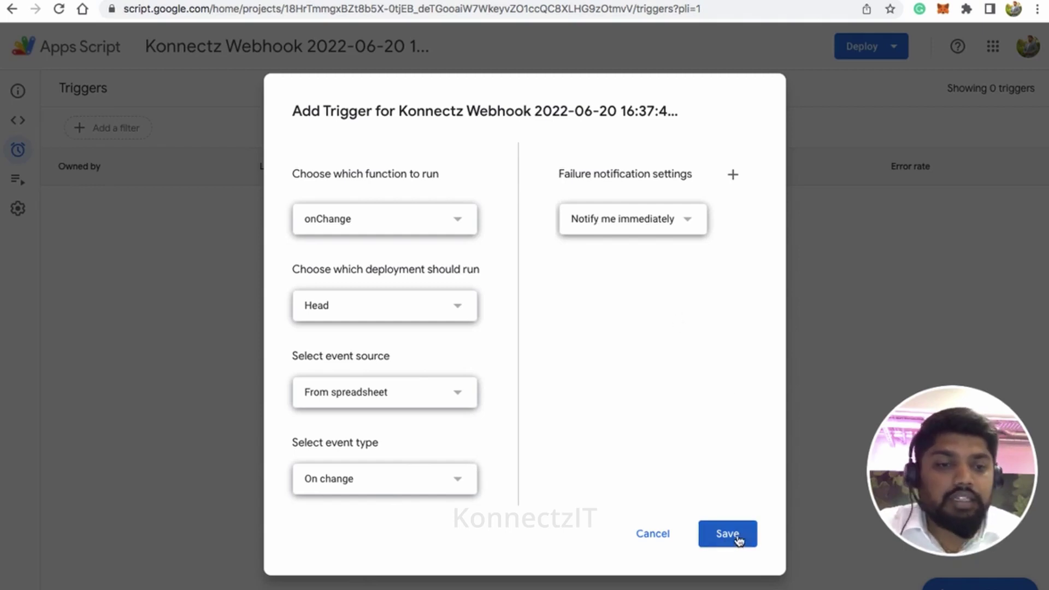
left_click(737, 536)
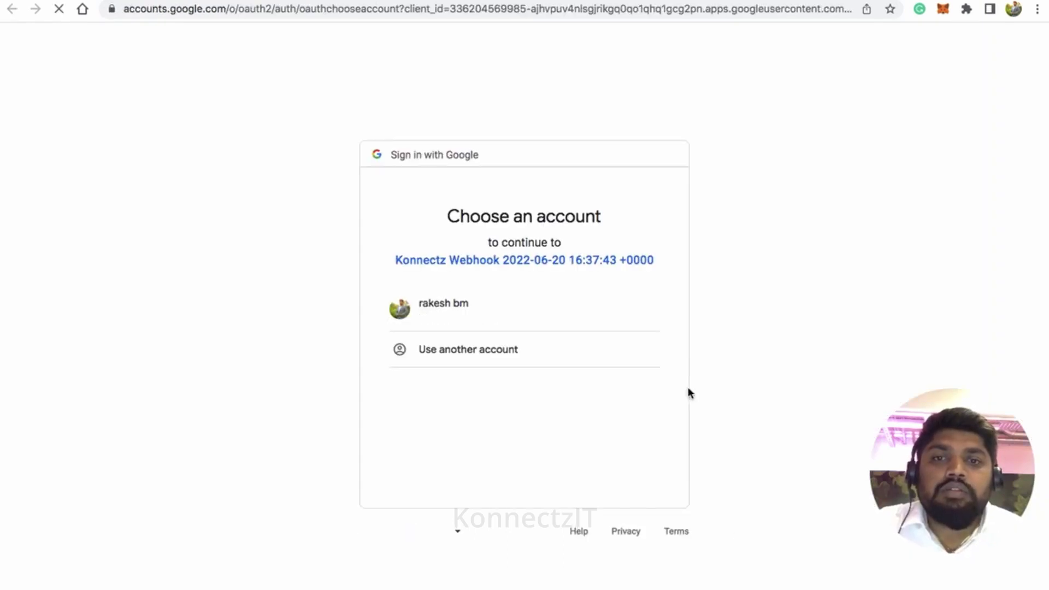
Step: Authorize the unverified Konnectz Webhook script with the Google account and allow its access
left_click(461, 308)
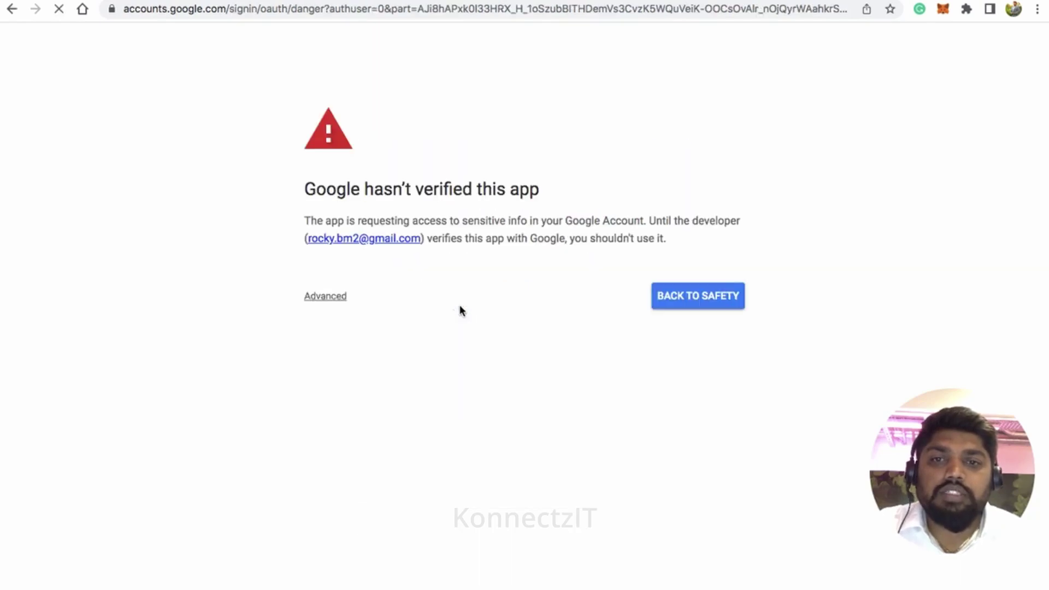
left_click(327, 297)
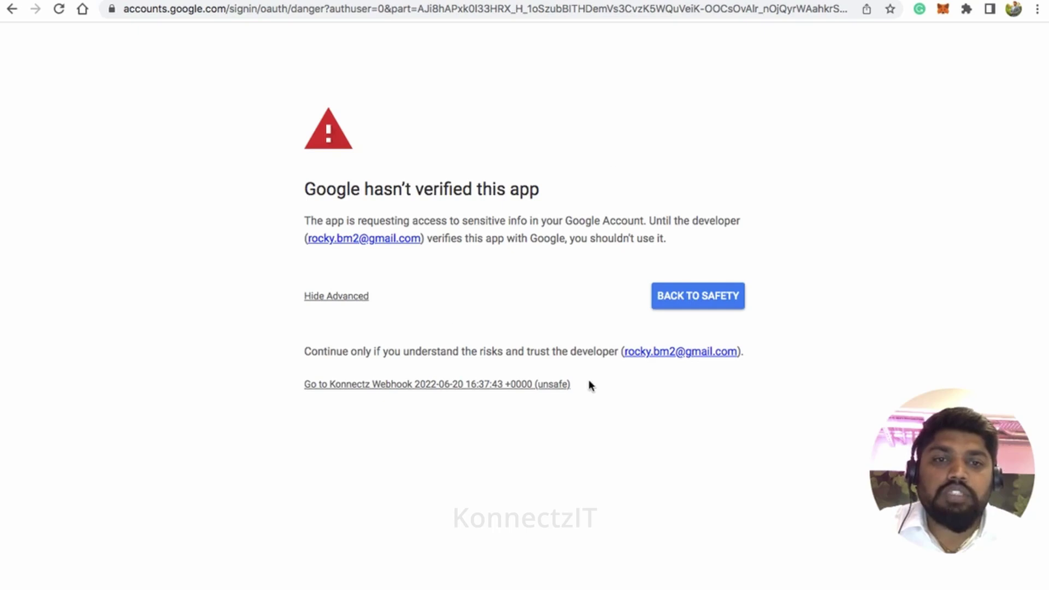
left_click(507, 385)
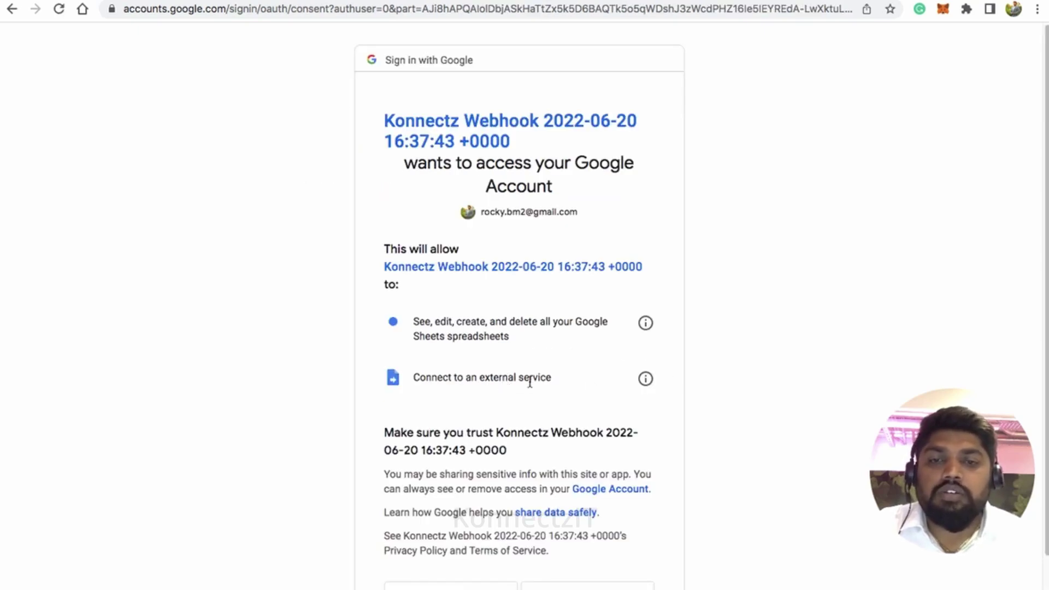
scroll(582, 535, "down", 3)
left_click(597, 527)
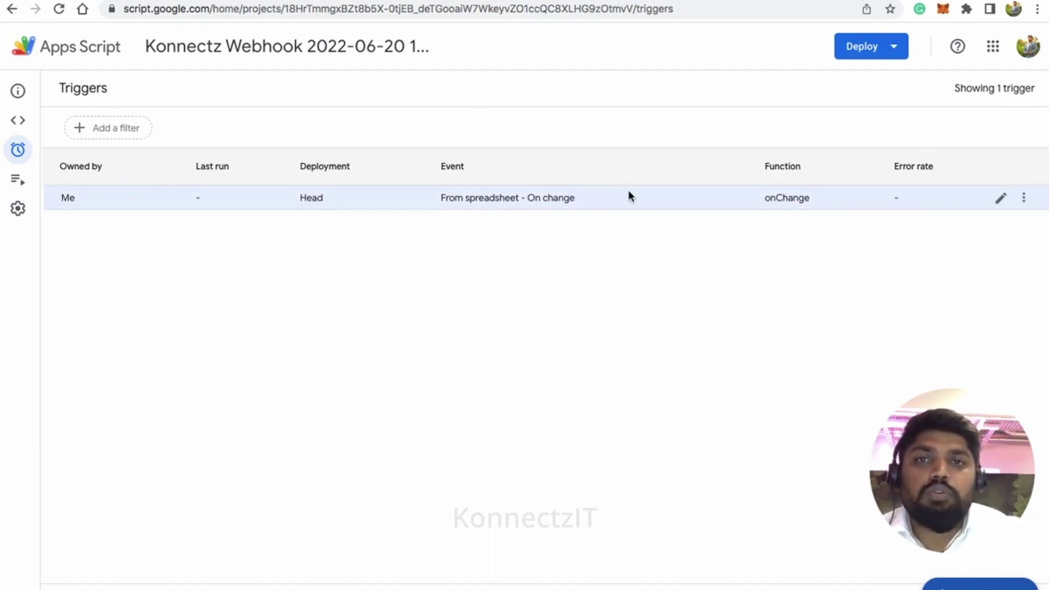
Step: Cycle through the WhatsApp setup page and KonnectzIT editor to the KonnectzIT Demo Sheets spreadsheet
key("ctrl+Tab")
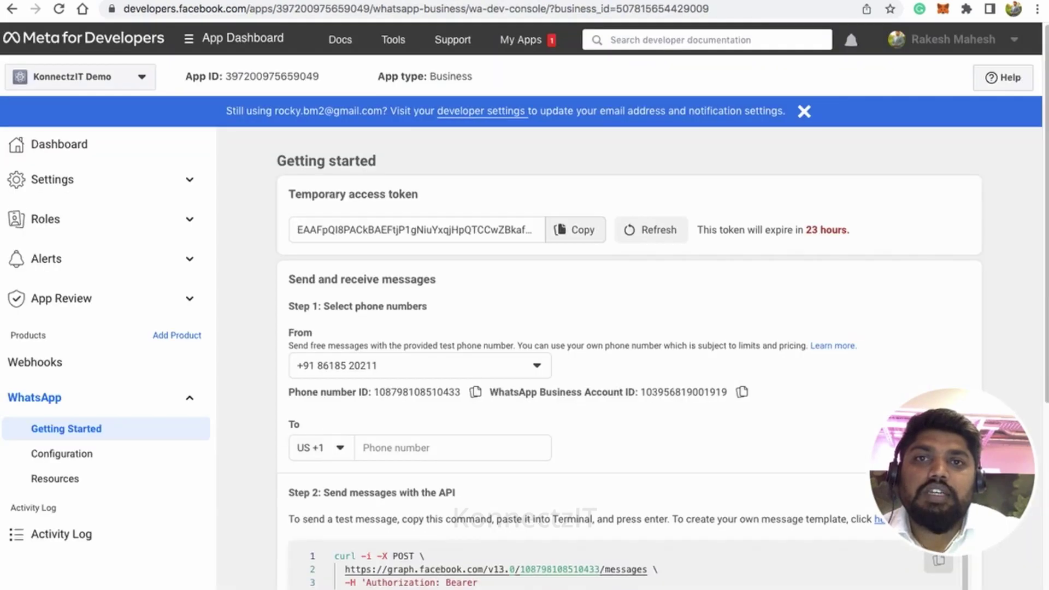
key("ctrl+Tab")
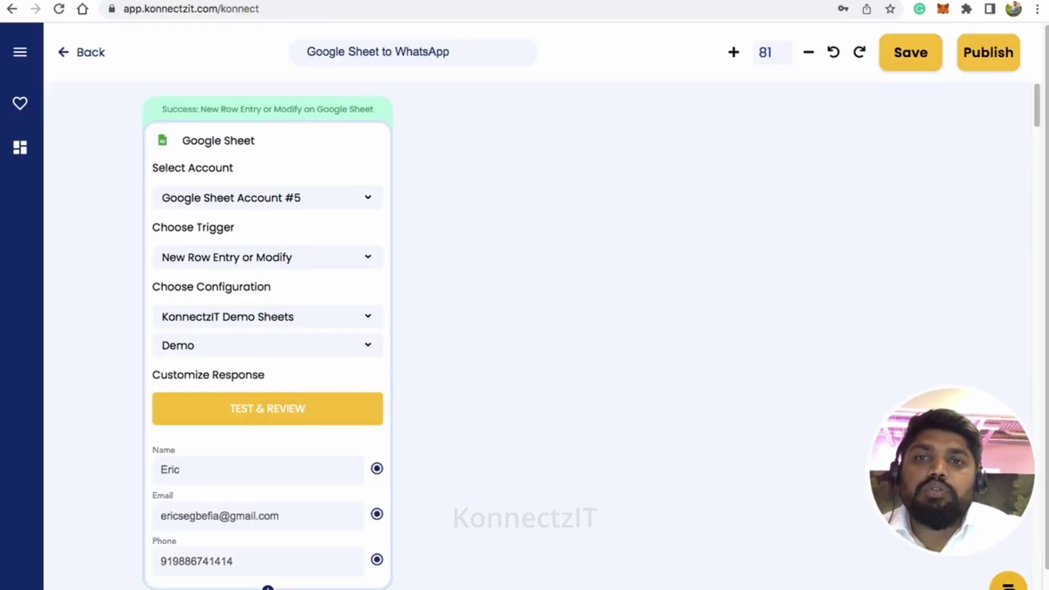
scroll(322, 228, "down", 3)
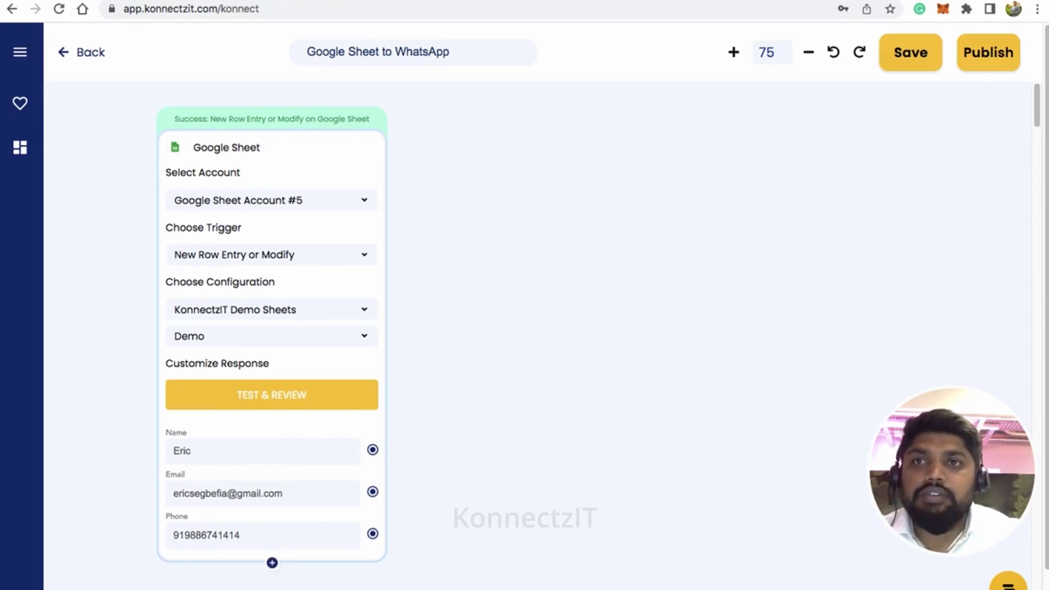
key("ctrl+Tab")
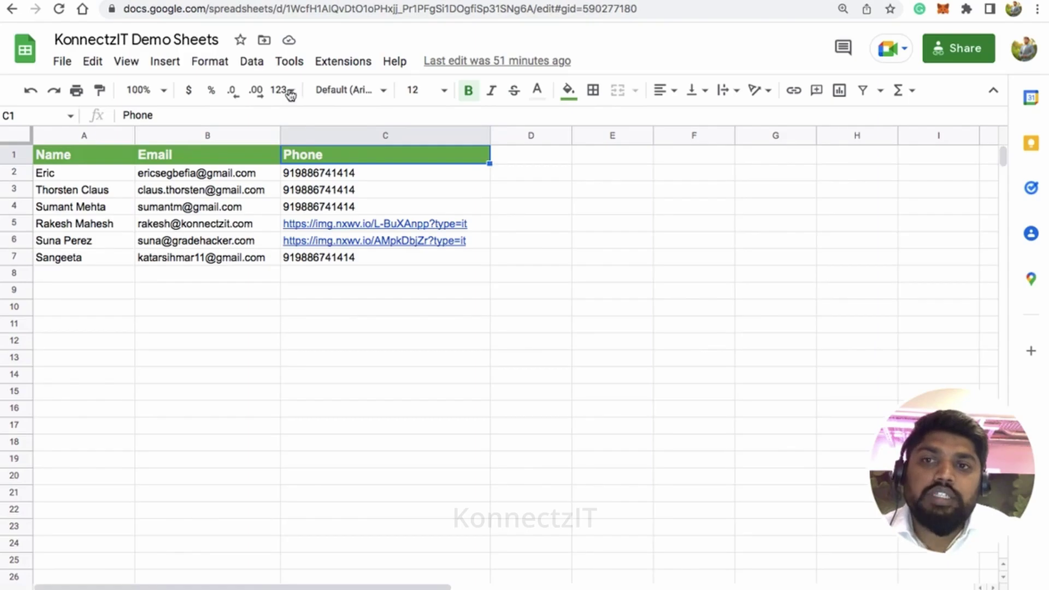
Step: Check the first contact row's name in A2 and email in B2, then return to KonnectzIT
left_click(105, 176)
left_click(155, 182)
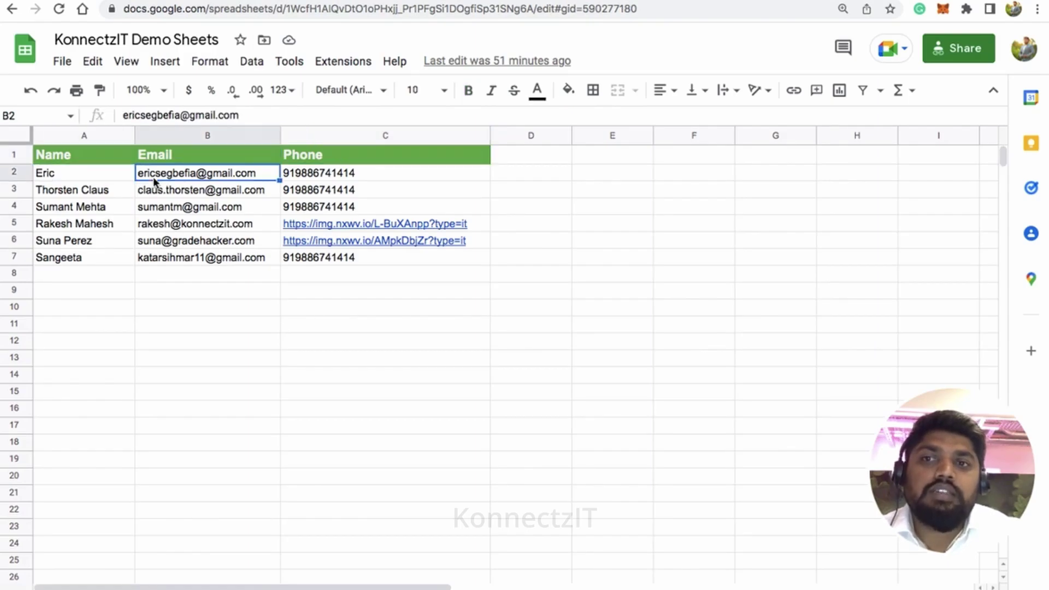
left_click(306, 180)
key("ctrl+Tab")
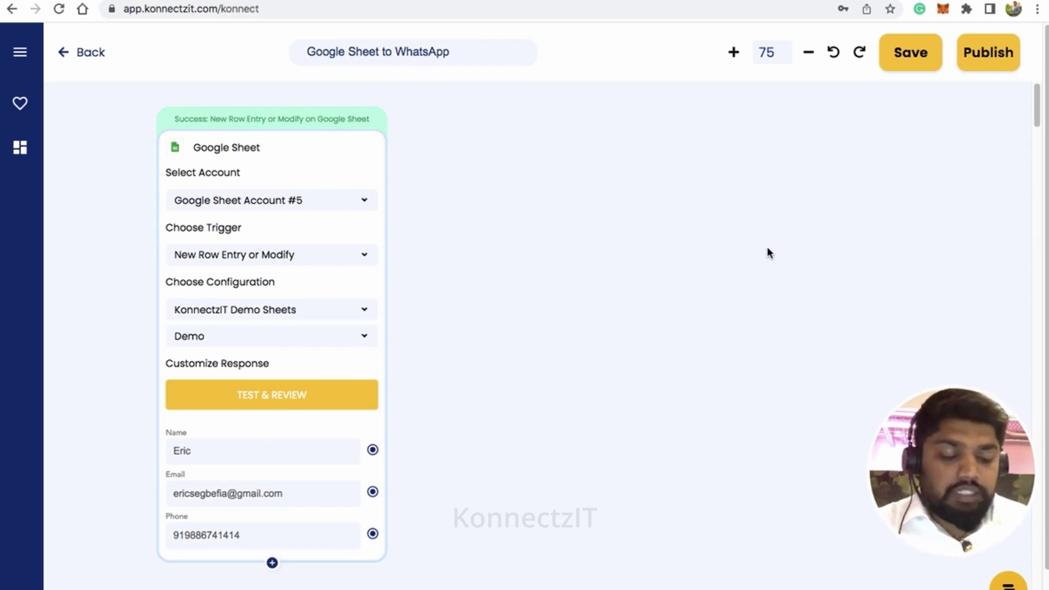
Step: Drag a Number Formatter add-on onto the canvas and position it beside the Google Sheet trigger
left_click(18, 57)
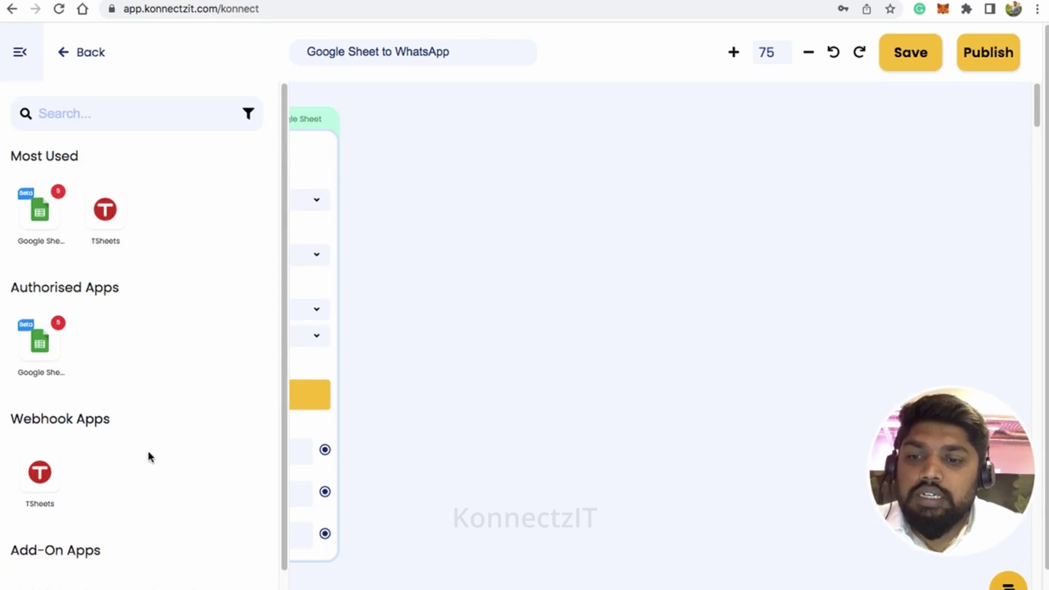
scroll(164, 514, "down", 3)
left_click_drag(107, 481, 454, 235)
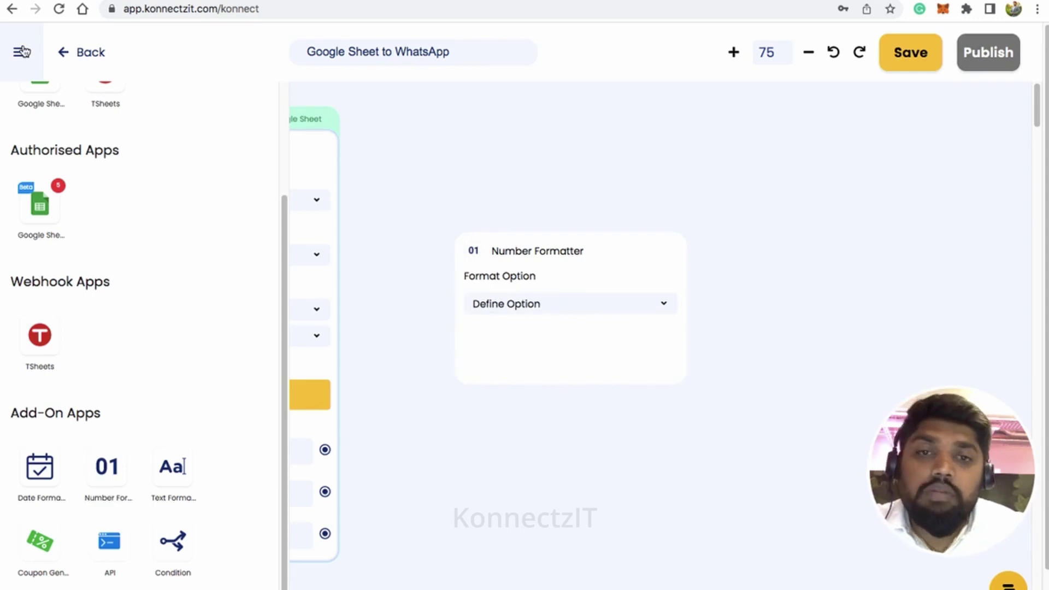
left_click(22, 52)
left_click_drag(584, 249, 551, 228)
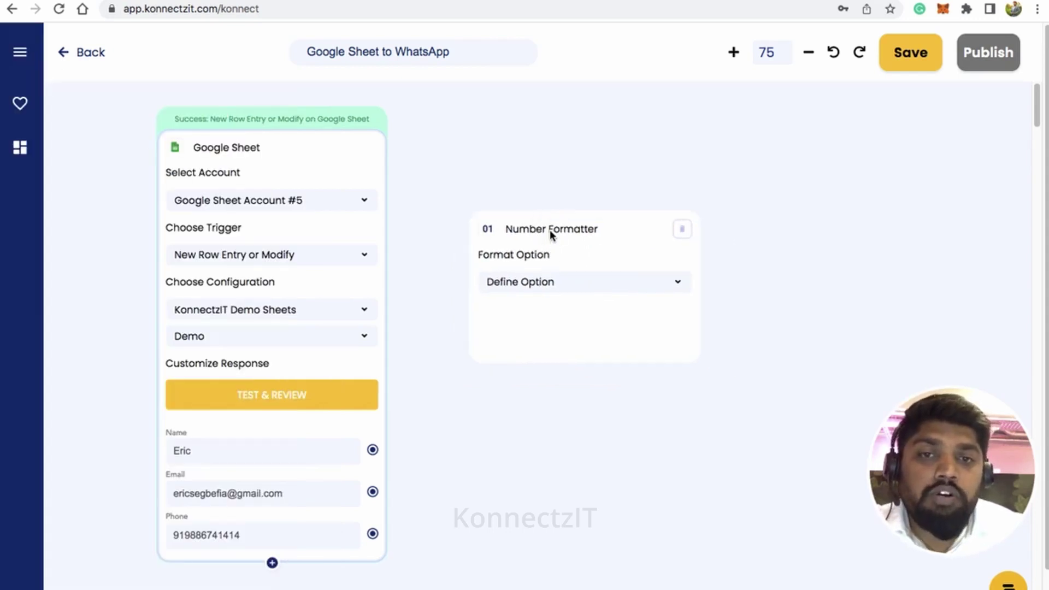
scroll(552, 237, "up", 3)
scroll(522, 490, "down", 2)
scroll(522, 493, "down", 2)
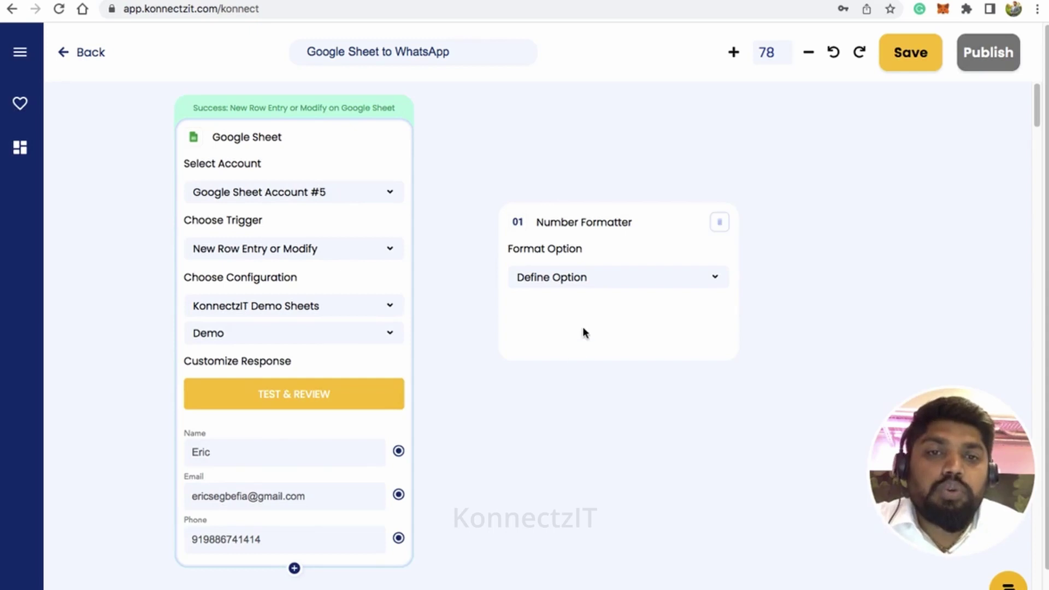
left_click_drag(591, 227, 567, 229)
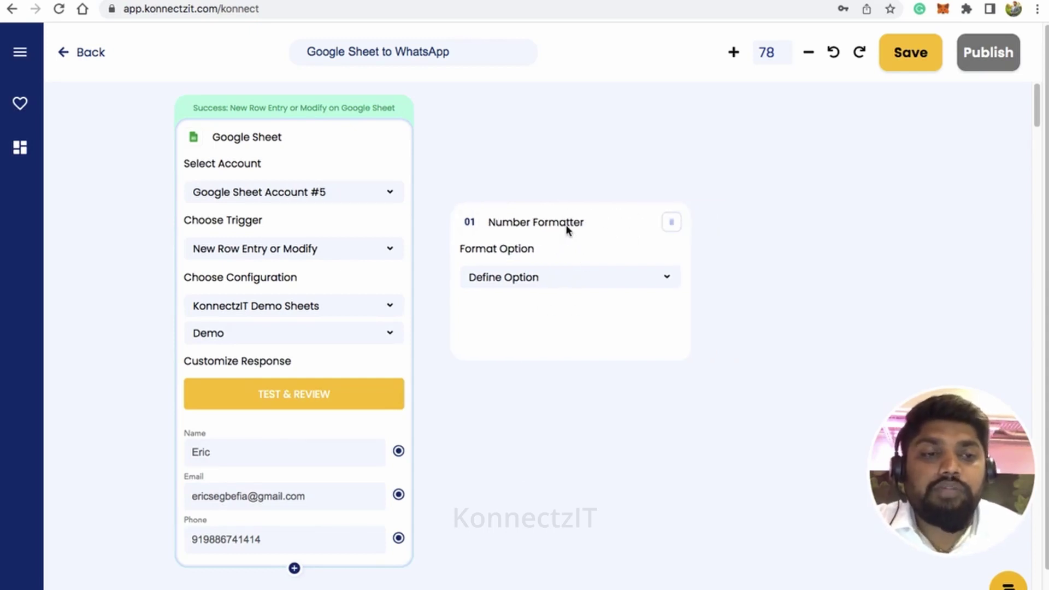
left_click(567, 278)
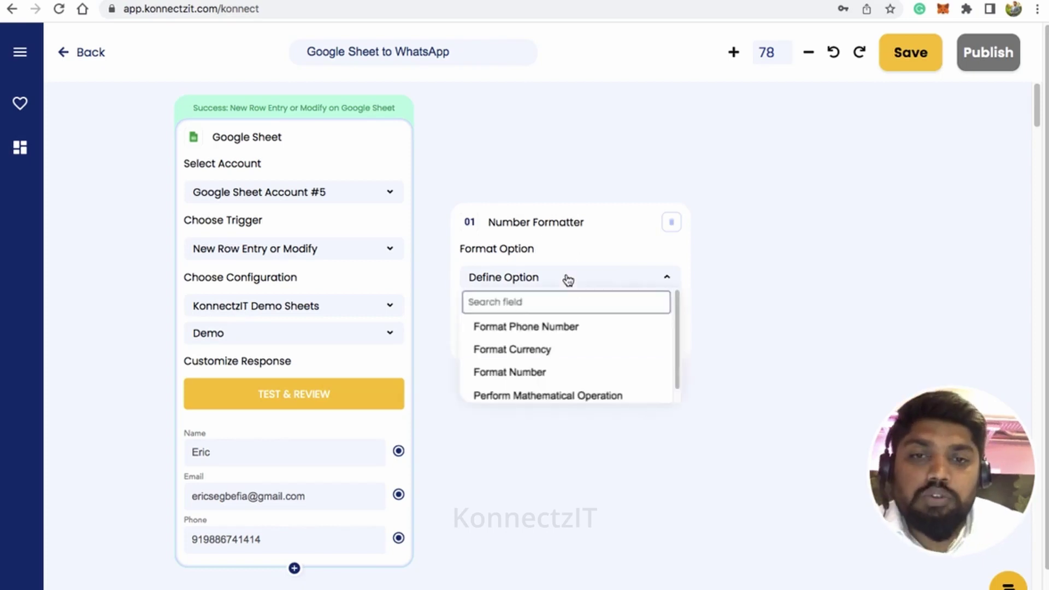
left_click(547, 337)
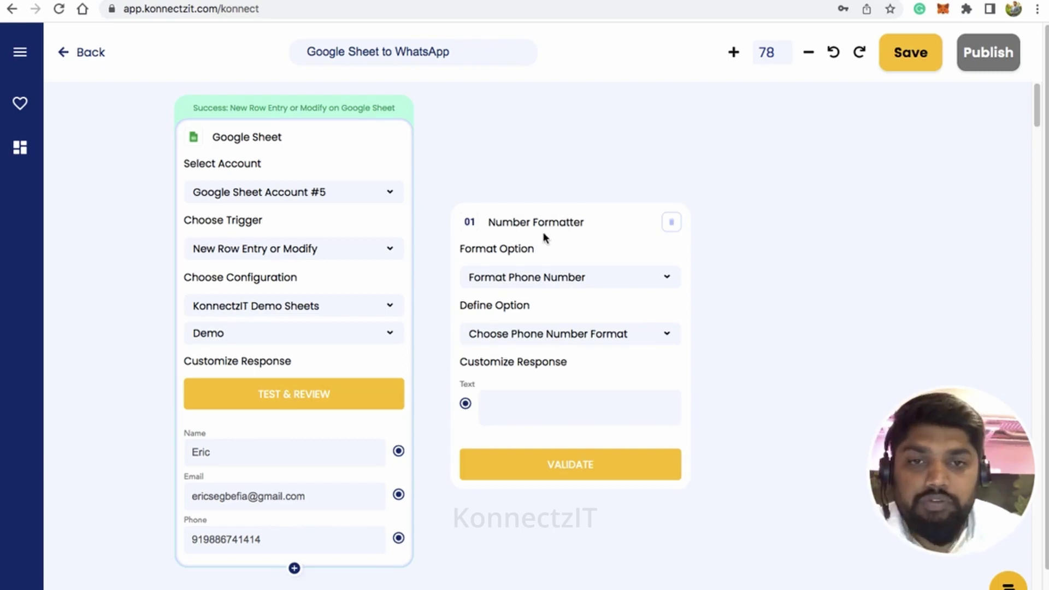
left_click(569, 338)
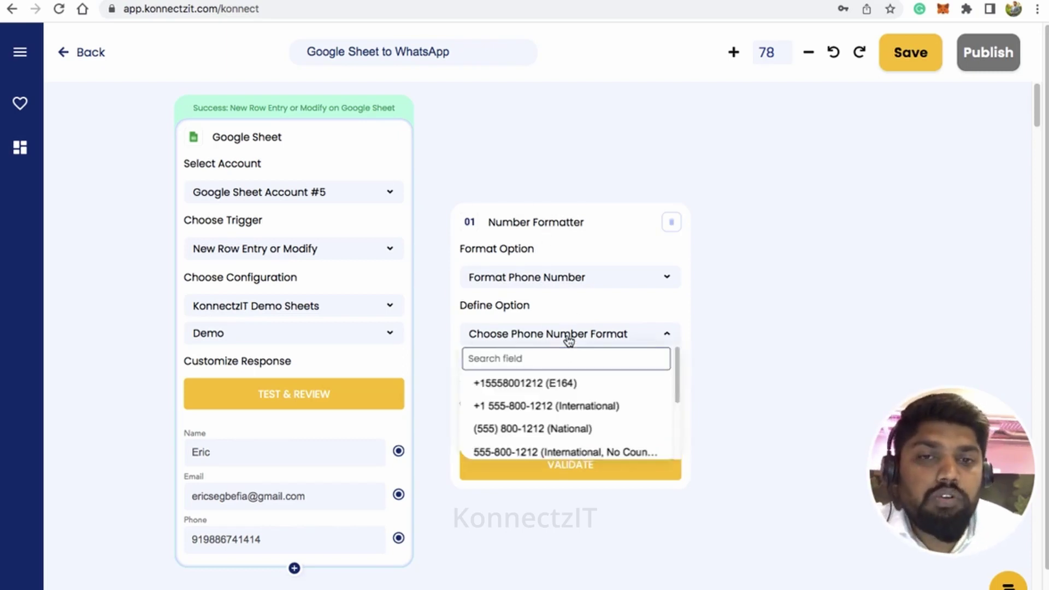
left_click_drag(677, 375, 677, 444)
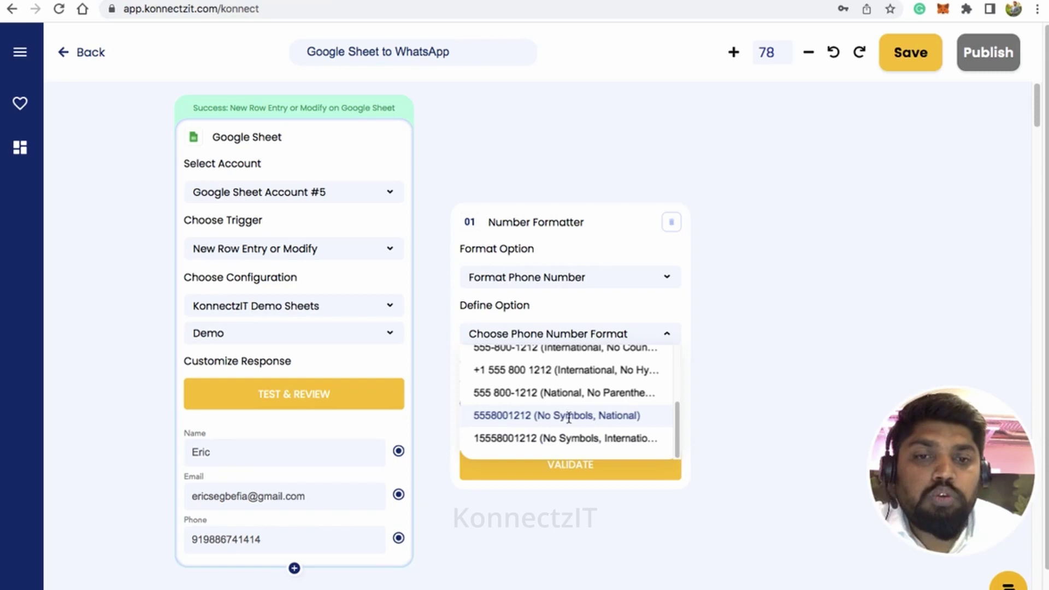
left_click(570, 416)
left_click(584, 363)
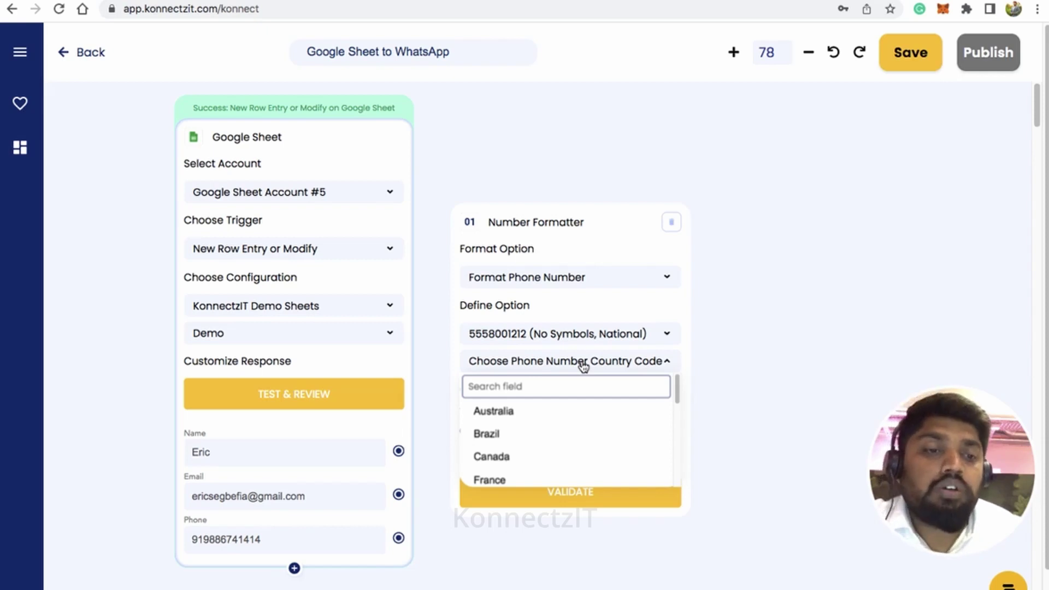
left_click(584, 367)
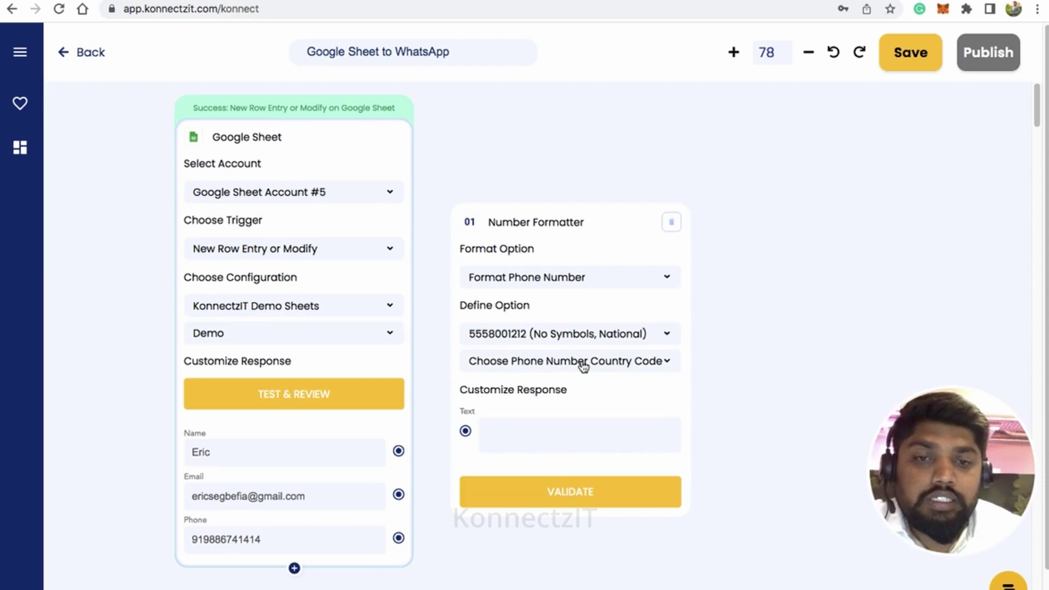
left_click_drag(401, 538, 464, 432)
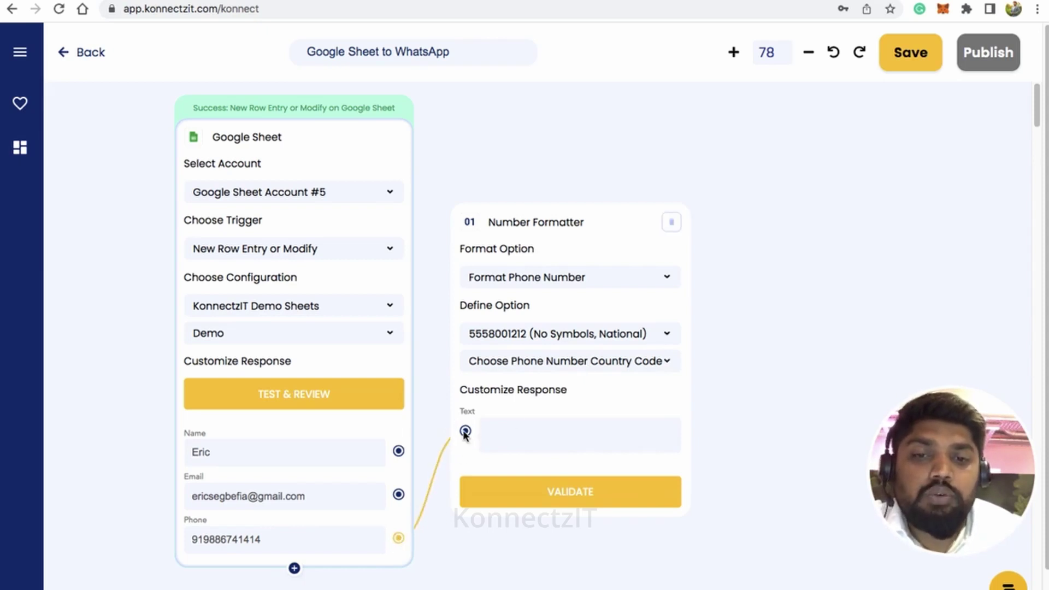
Step: Insert @{Phone} into the formatter's Text input and validate the Number Formatter step
left_click(507, 436)
type("@")
left_click(522, 440)
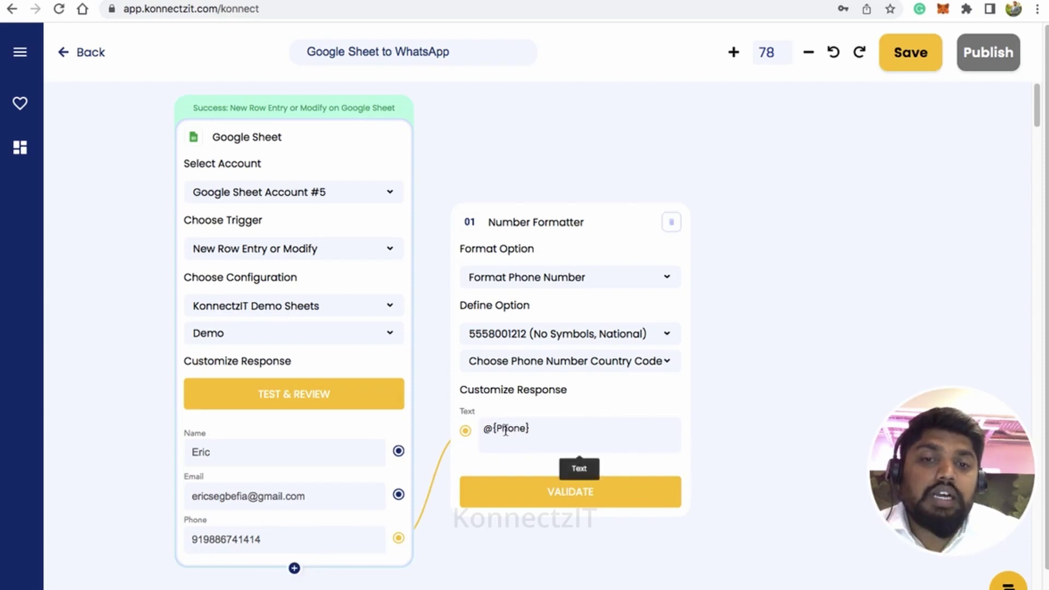
left_click(557, 496)
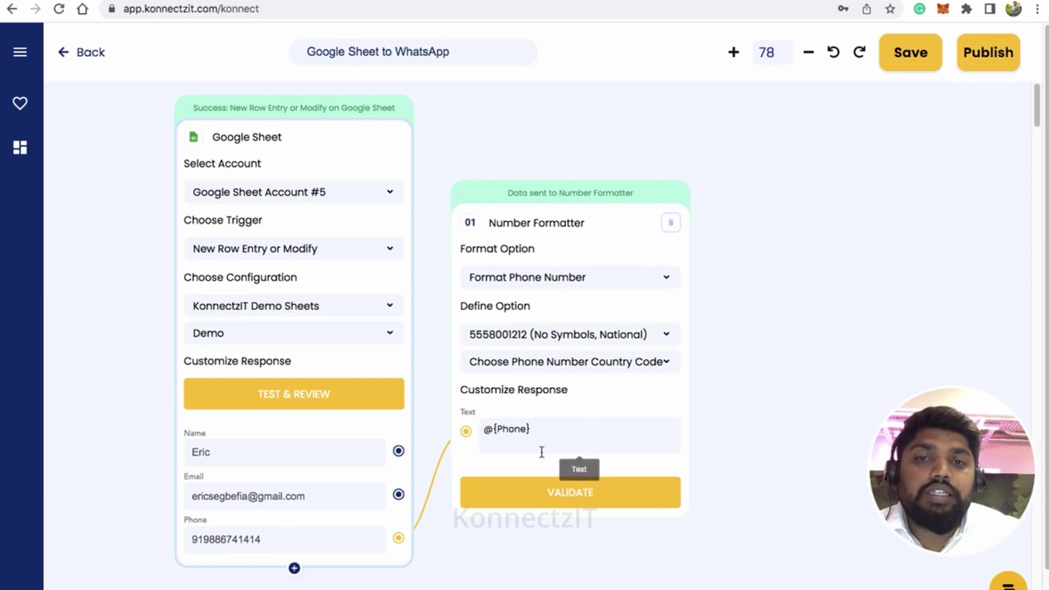
scroll(572, 539, "down", 5)
left_click_drag(546, 554, 469, 546)
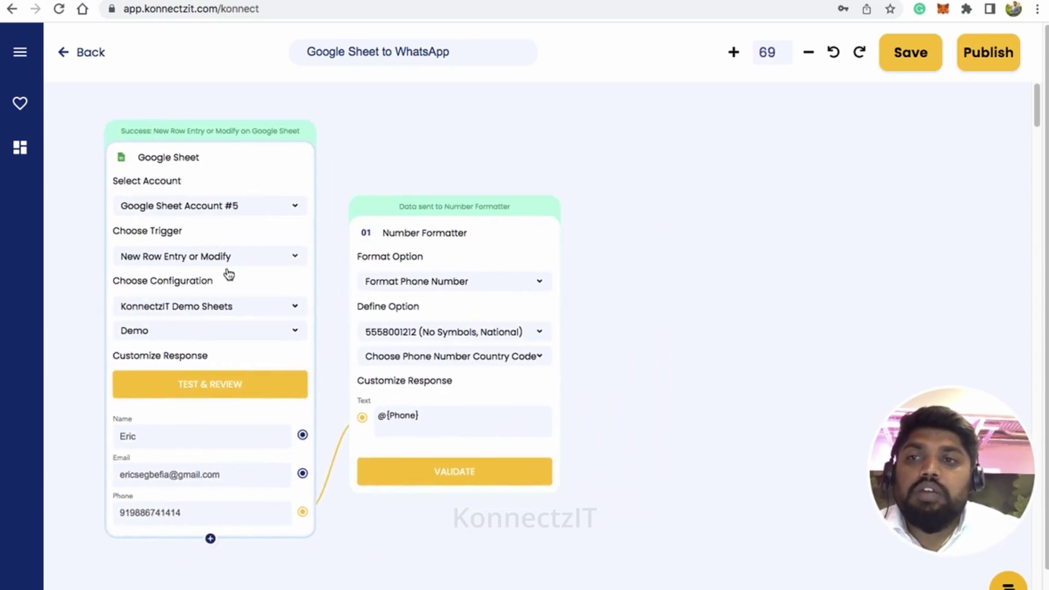
Step: Search the apps panel for 'whats'
left_click(20, 57)
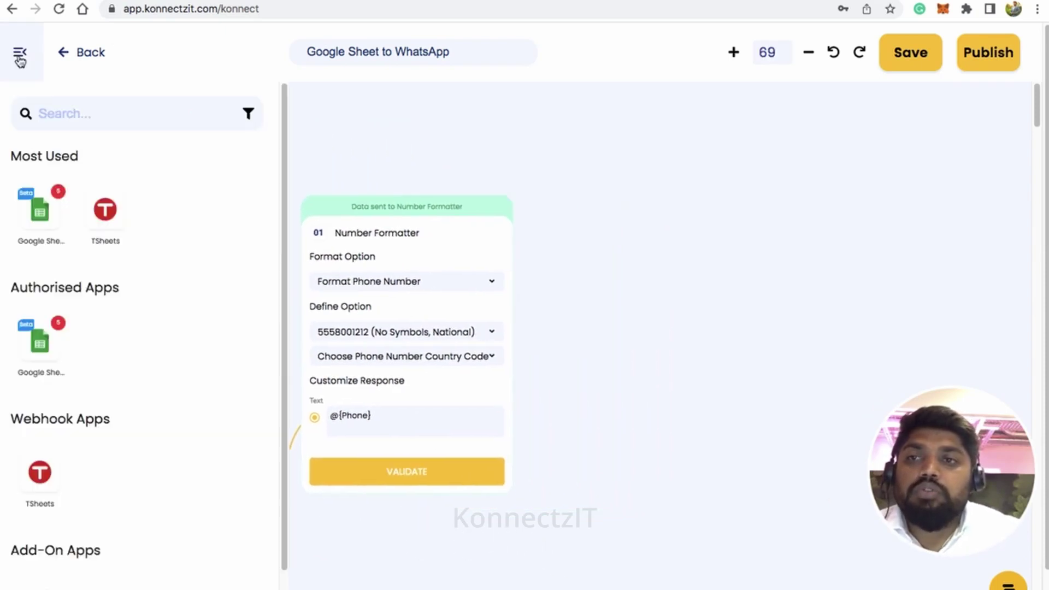
left_click(82, 115)
type("whats")
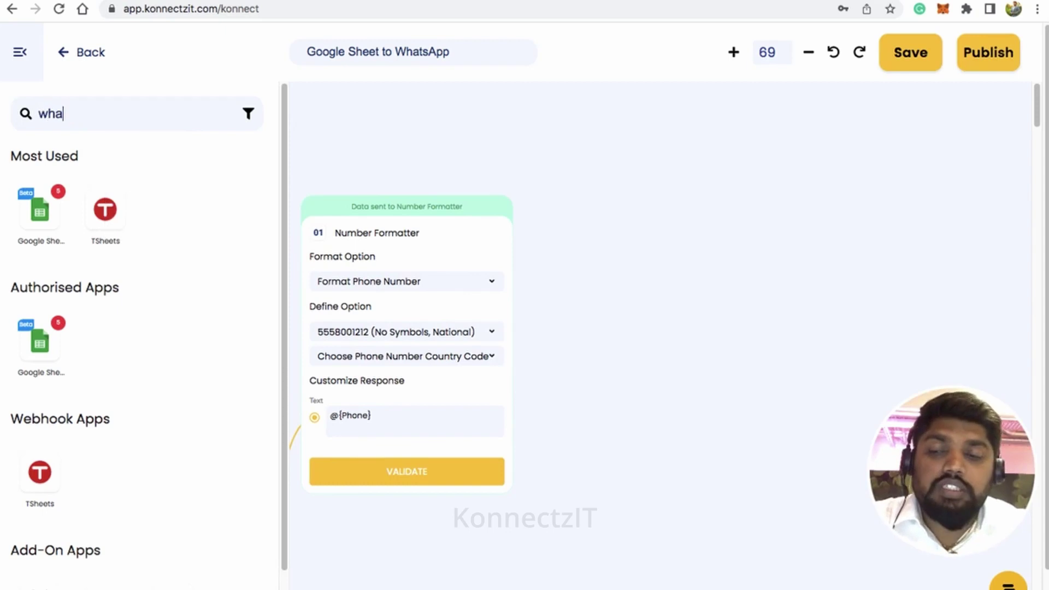
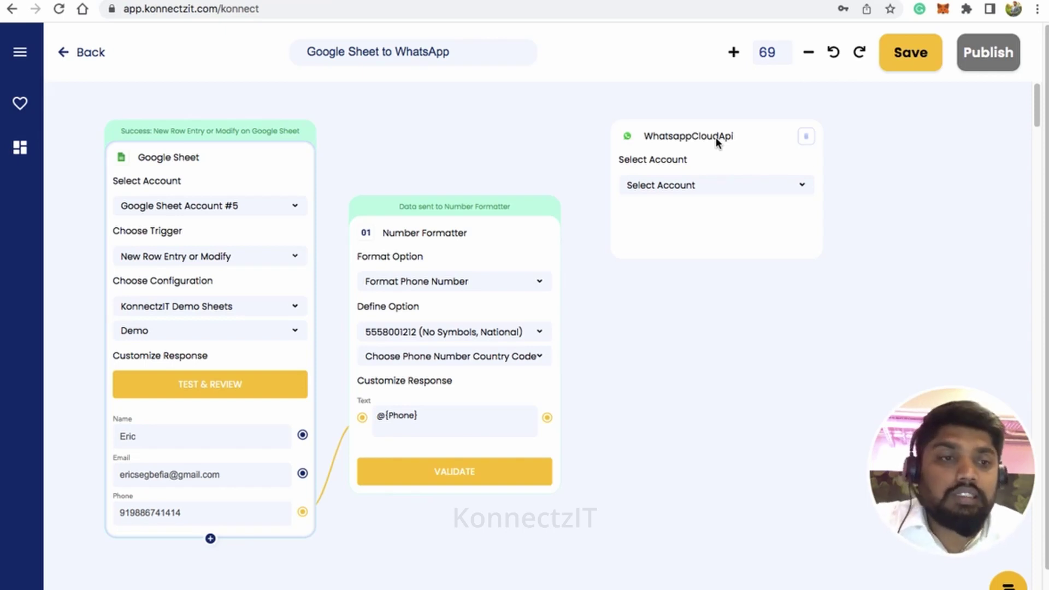
Step: Choose WhatsappCloudApi Account #1, action Send Template Message, and template greeting_with_brochure
scroll(719, 143, "up", 1)
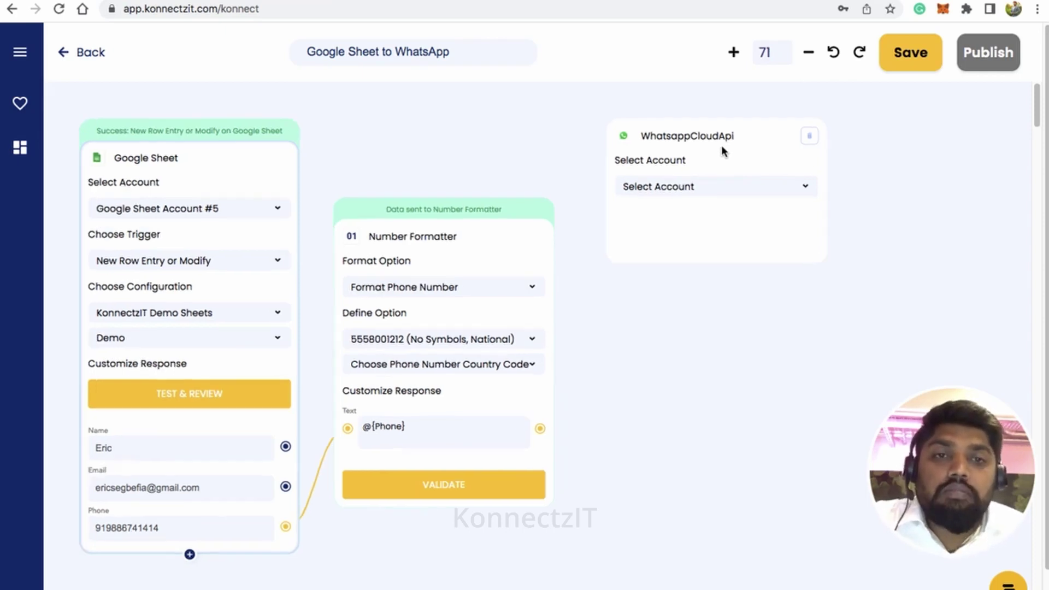
left_click(719, 188)
left_click(716, 232)
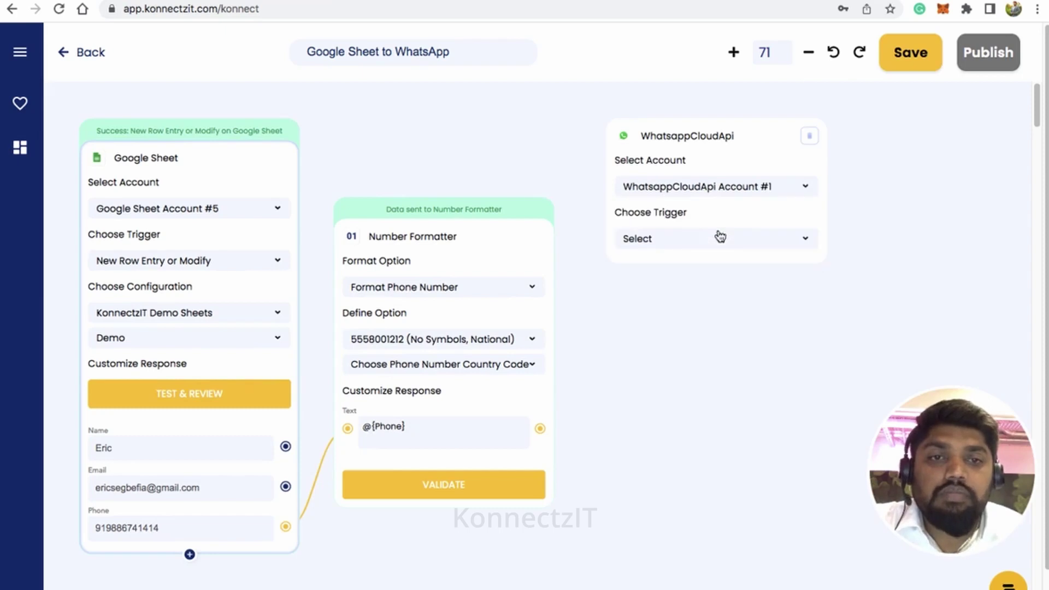
left_click(756, 243)
left_click(698, 288)
left_click(698, 289)
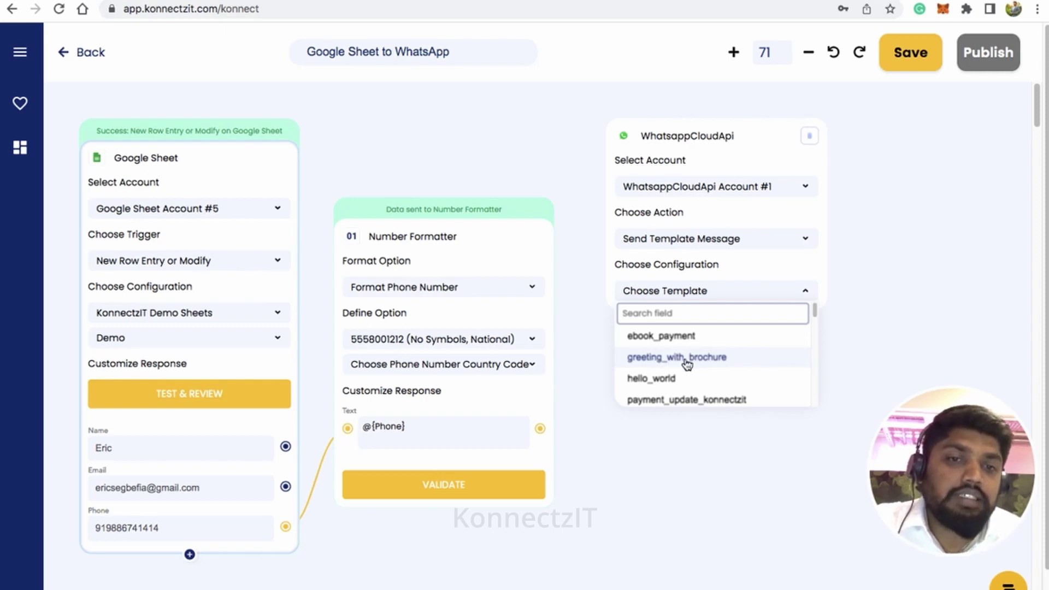
left_click(693, 360)
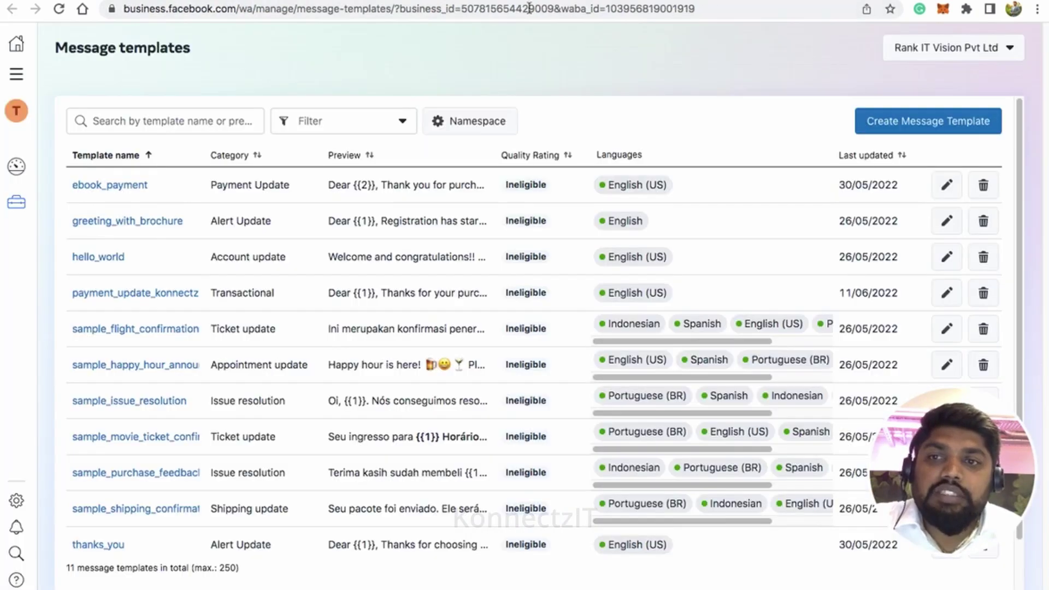
Step: Review the greeting_with_brochure template's document header, {{1}} greeting body and footer text
left_click(134, 223)
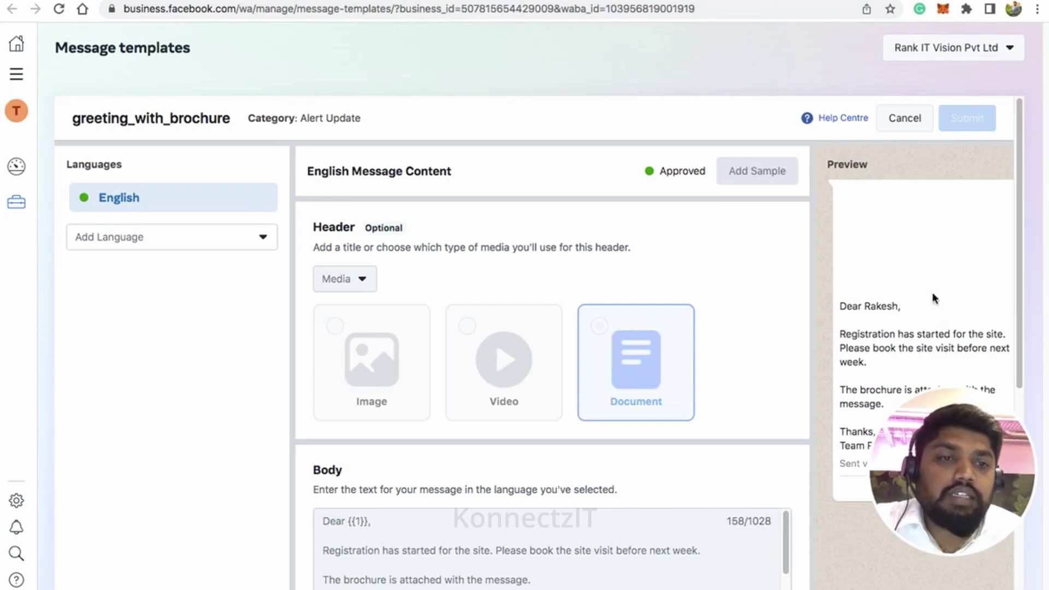
scroll(932, 298, "down", 1)
scroll(868, 276, "down", 3)
scroll(881, 180, "up", 4)
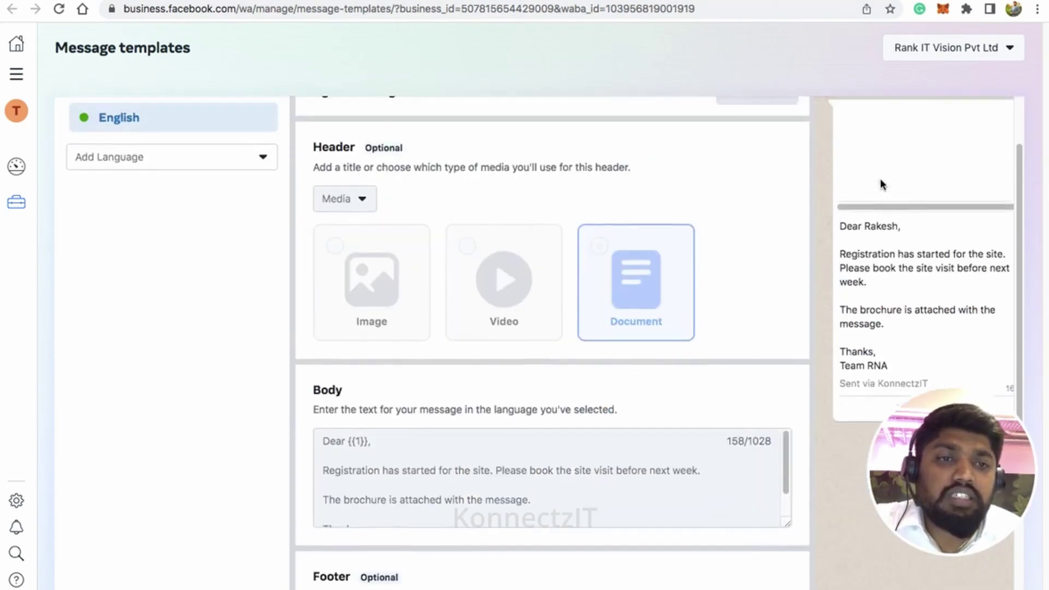
scroll(850, 321, "down", 1)
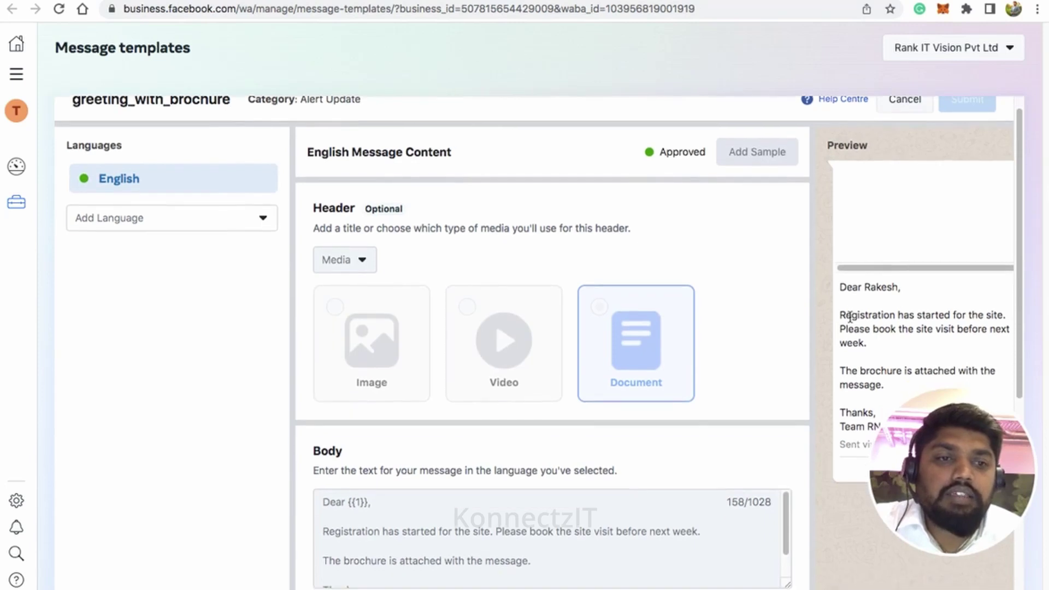
scroll(850, 316, "down", 1)
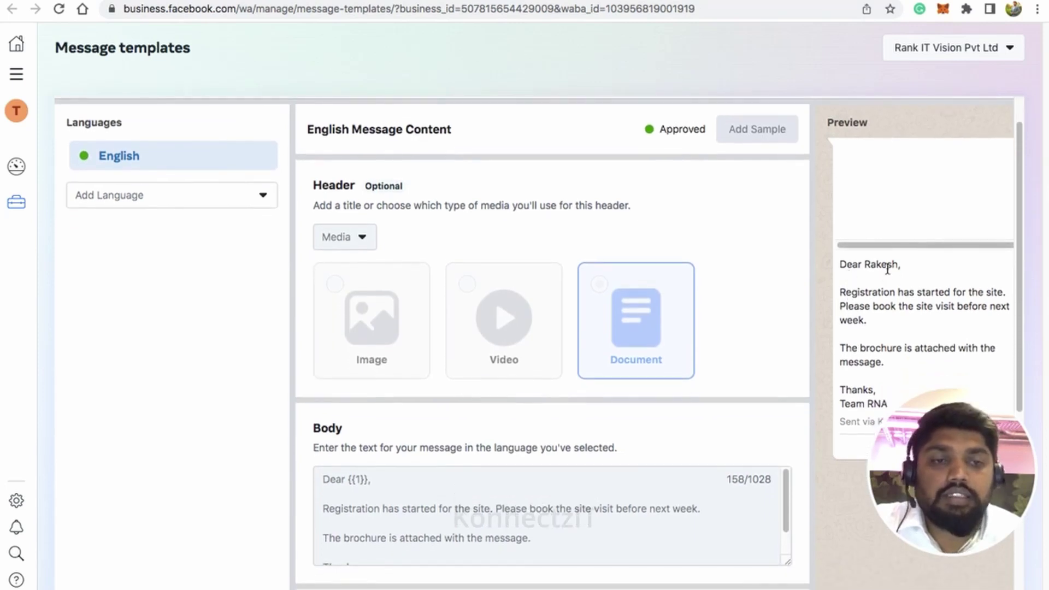
scroll(890, 262, "down", 1)
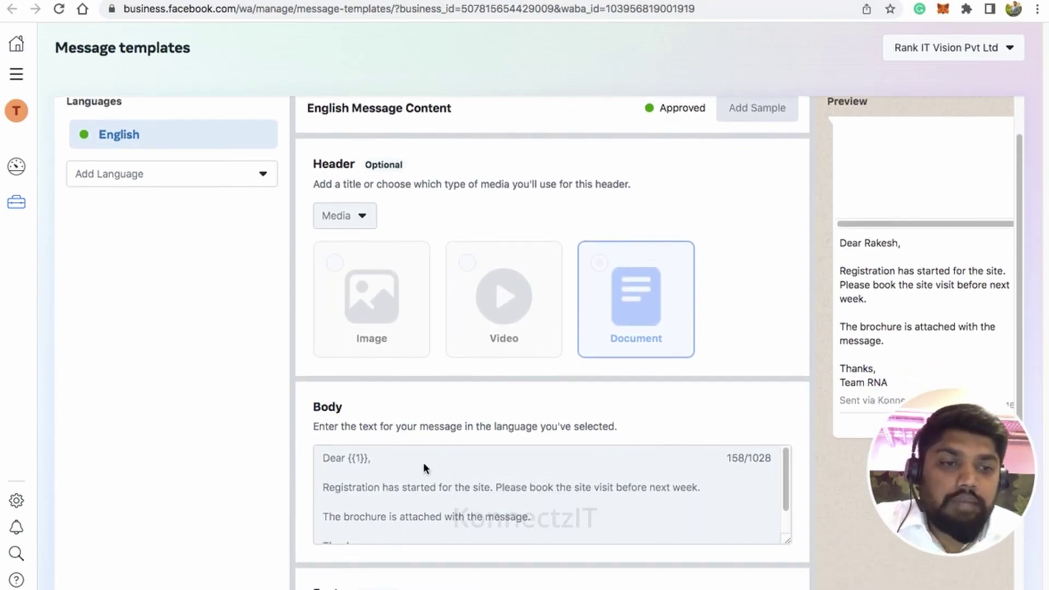
scroll(691, 394, "down", 1)
scroll(454, 455, "down", 1)
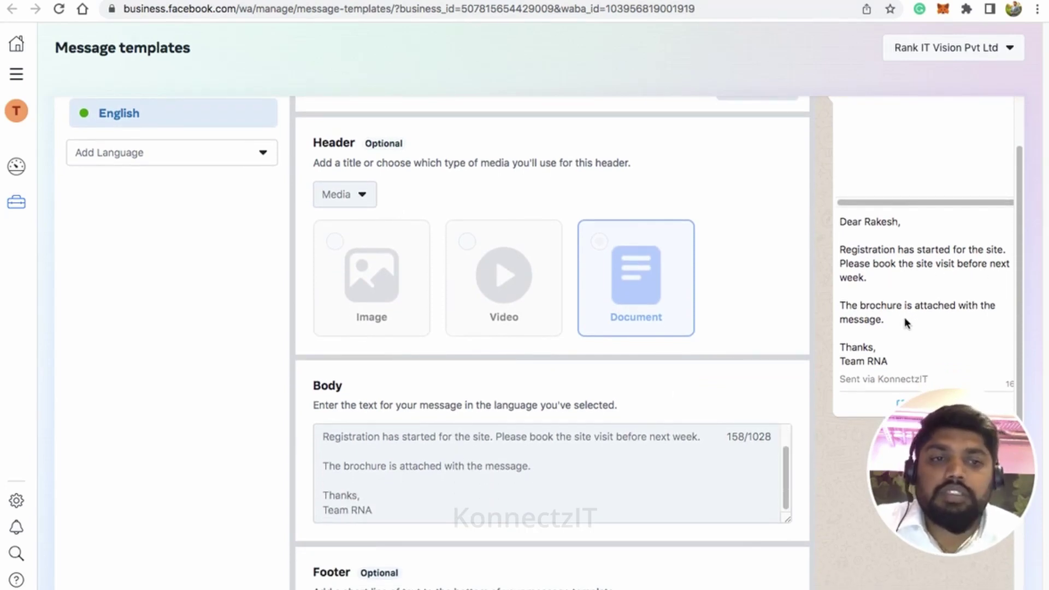
scroll(904, 317, "down", 5)
scroll(585, 450, "down", 1)
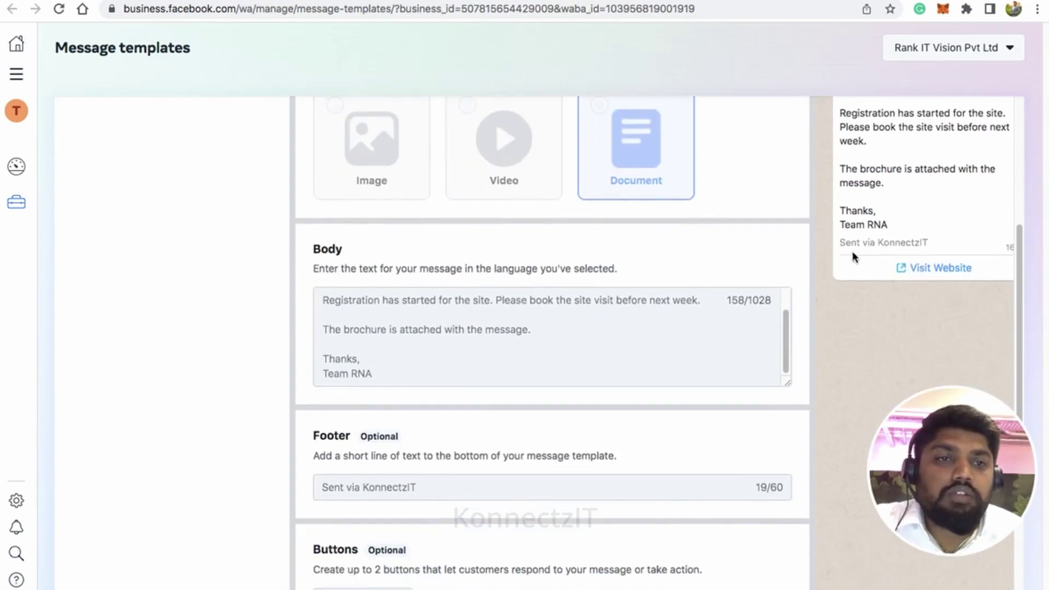
left_click_drag(846, 243, 923, 245)
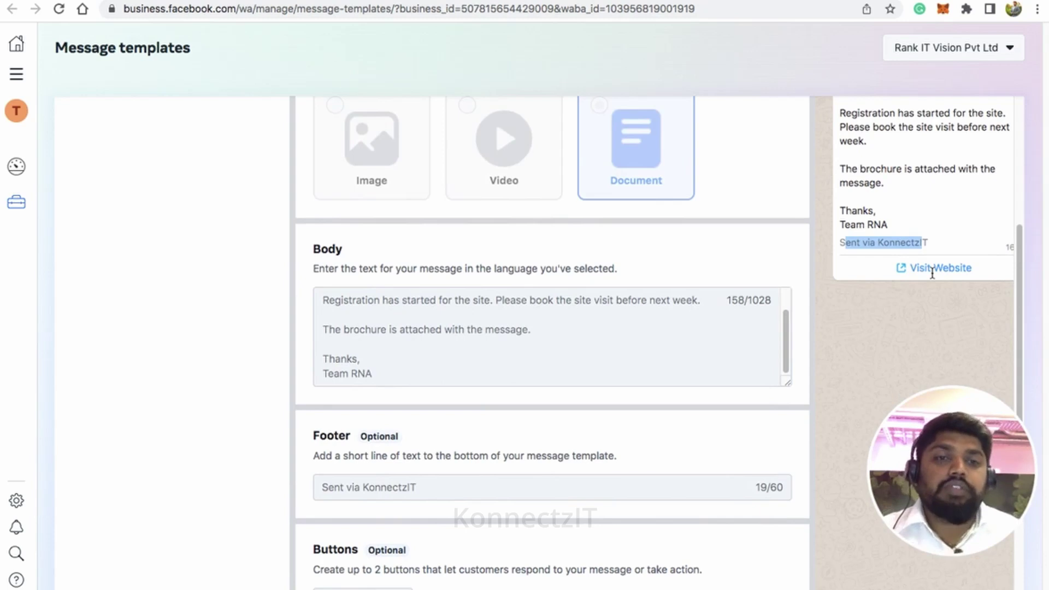
Step: Set the WhatsApp step's language code to en
scroll(579, 191, "up", 4)
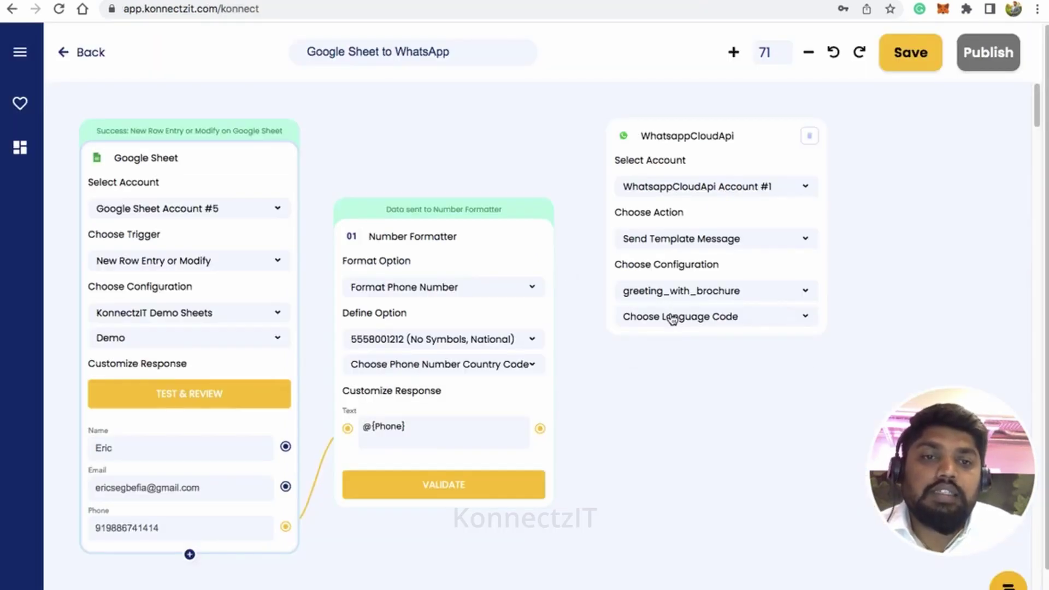
left_click(672, 320)
left_click(651, 365)
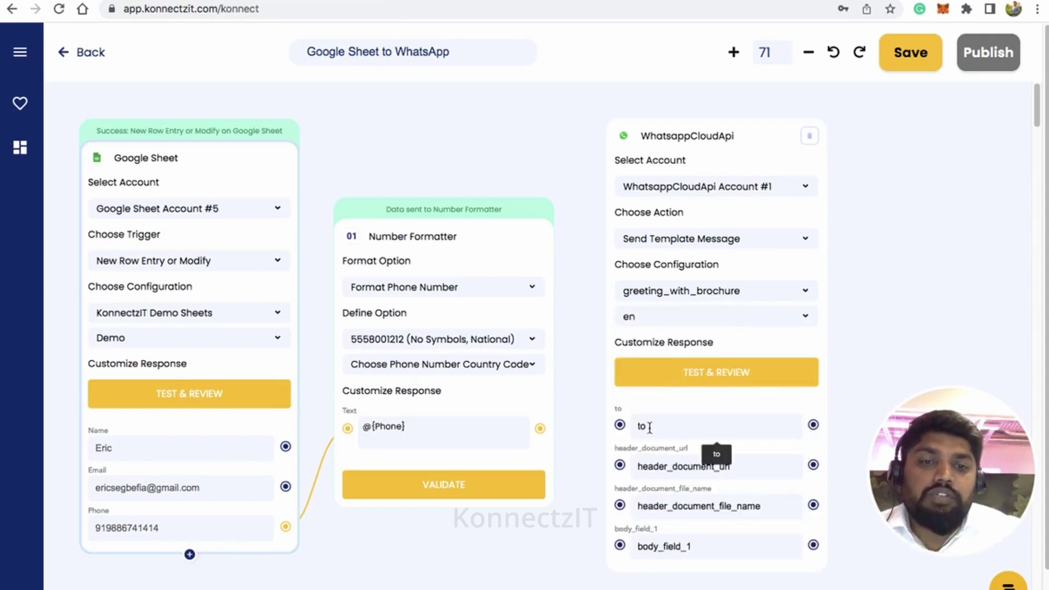
Step: Map the formatted phone number to 'to' and paste the brochure PDF URL into header_document_url
left_click_drag(540, 428, 621, 426)
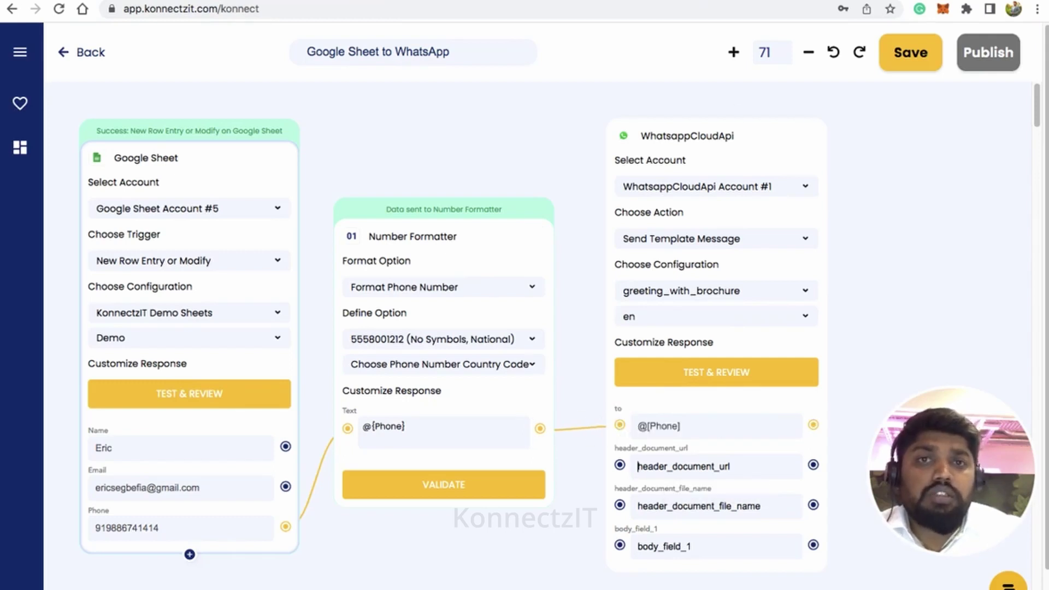
left_click(558, 1)
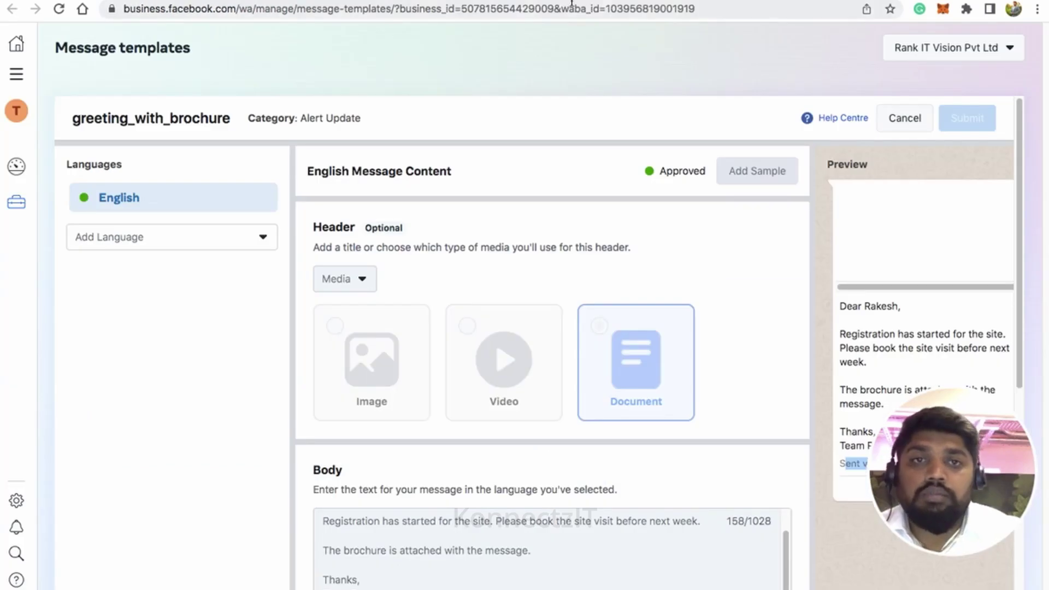
left_click(584, 1)
left_click(585, 8)
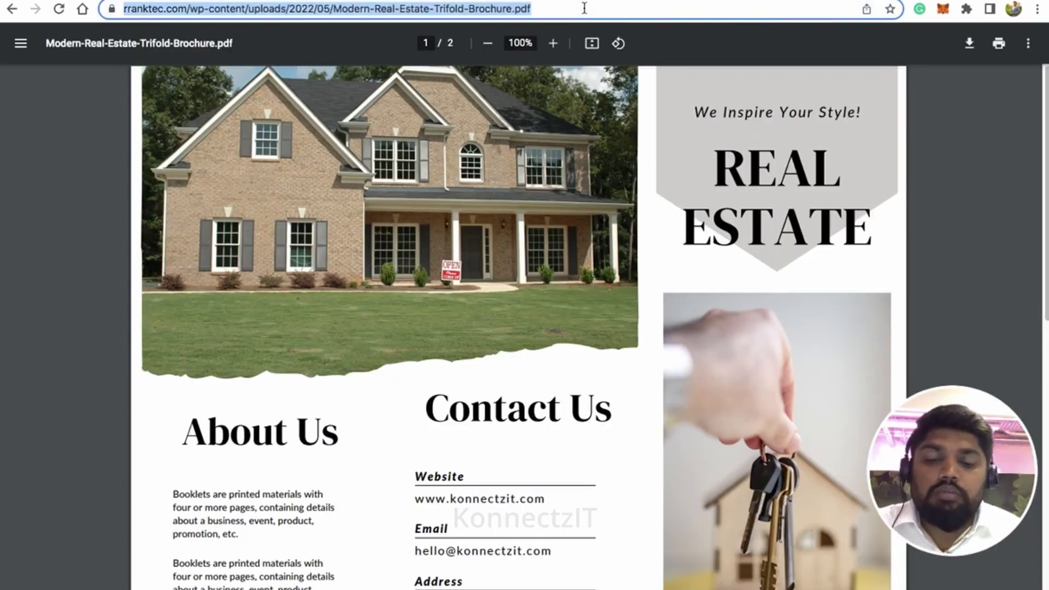
key("ctrl+c")
key("ctrl+shift+Tab")
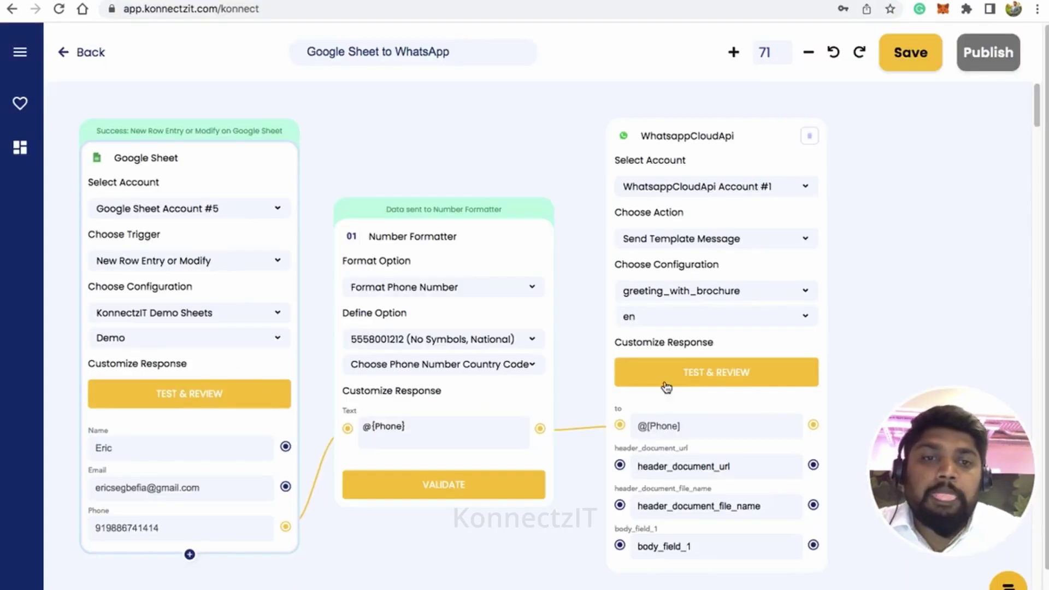
left_click(699, 465)
key("ctrl+v")
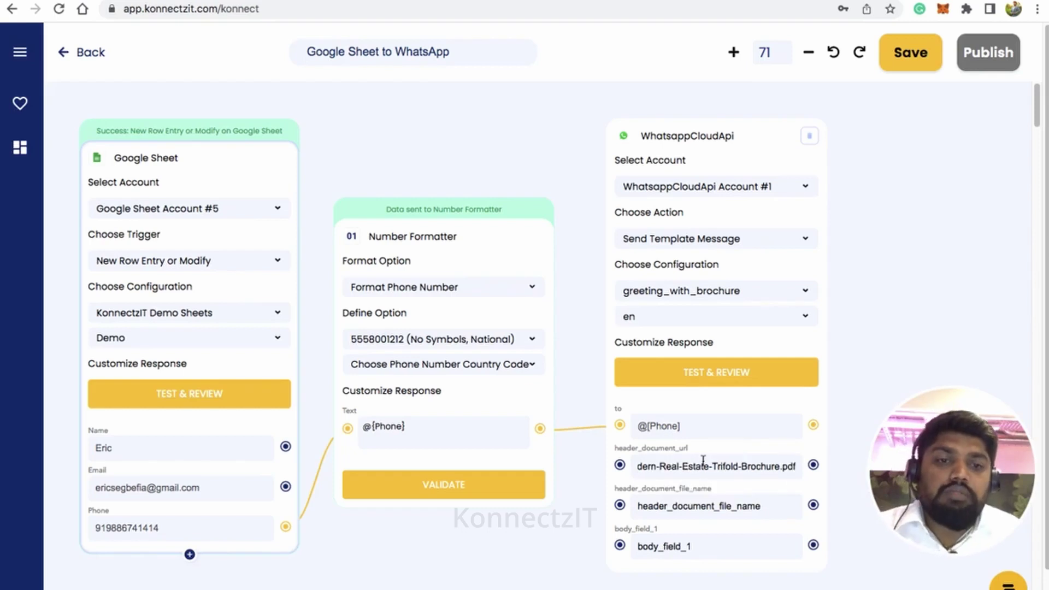
Step: Name the document 'KonnectzIT Brochure', map the sheet's Name to body_field_1, and send a test
left_click(687, 507)
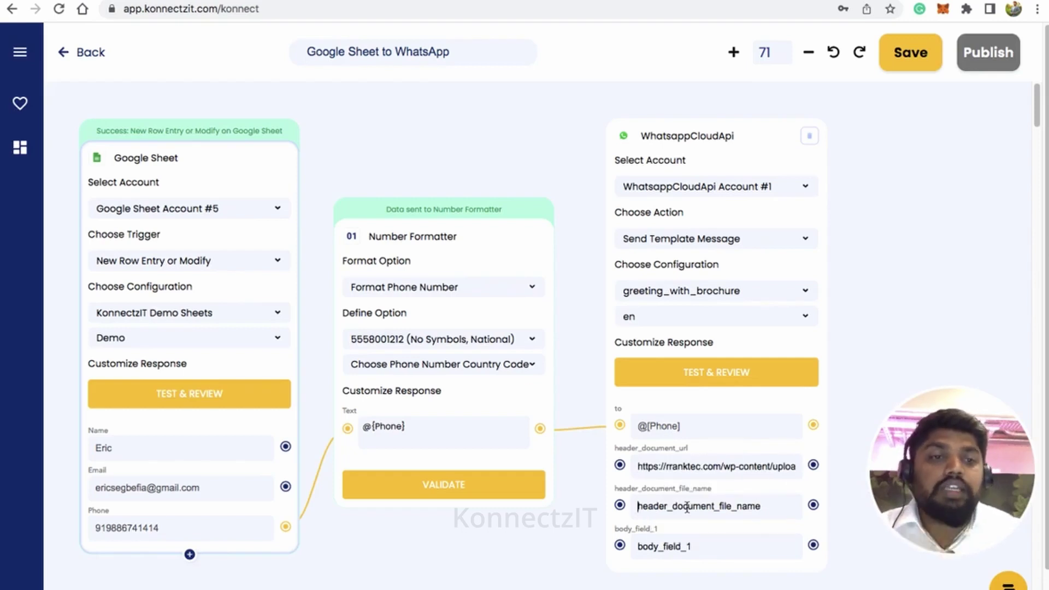
type("Kon")
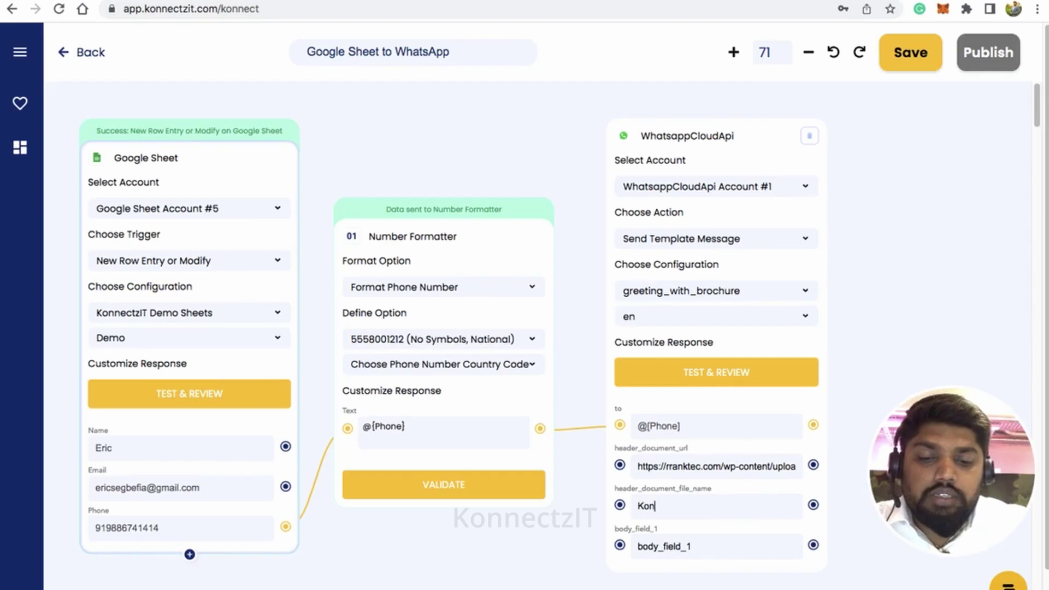
type("nectzIT Brouchure")
key("Left")
key("Left")
key("Left")
key("Left")
key("Left")
key("BackSpace")
key("Tab")
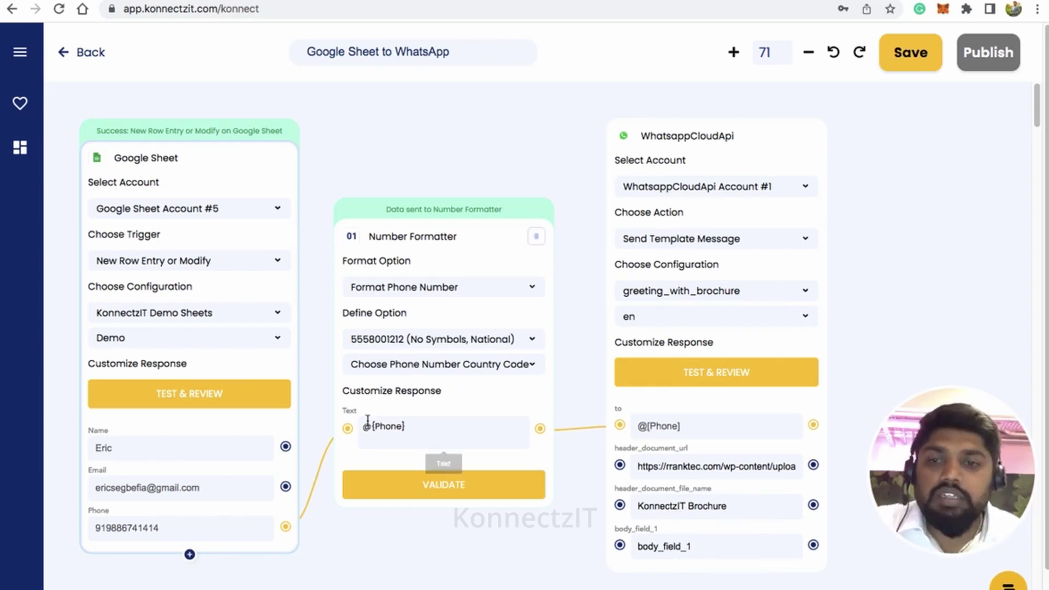
left_click_drag(285, 447, 620, 546)
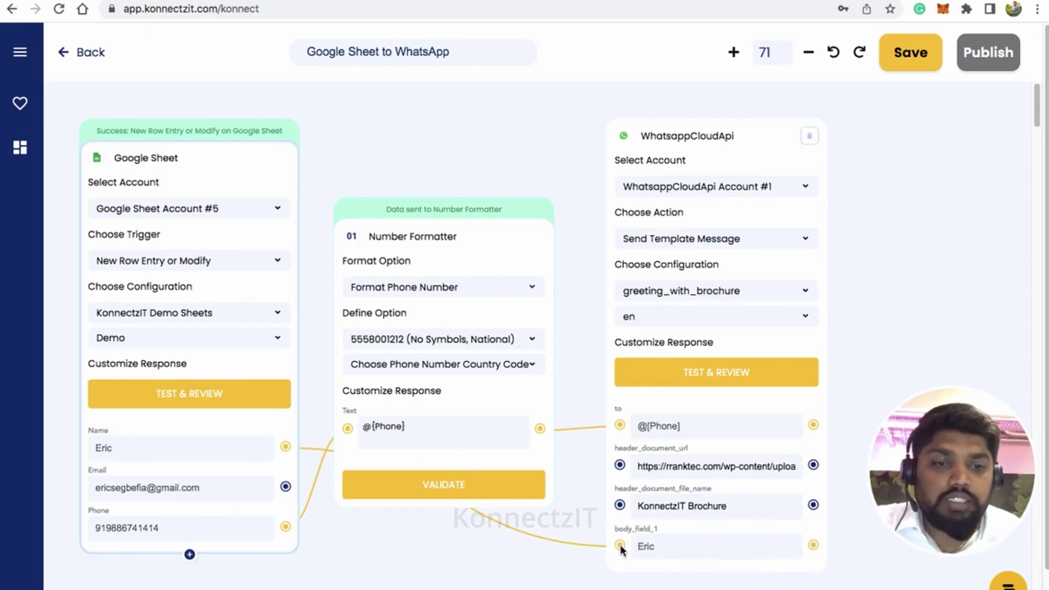
left_click(711, 377)
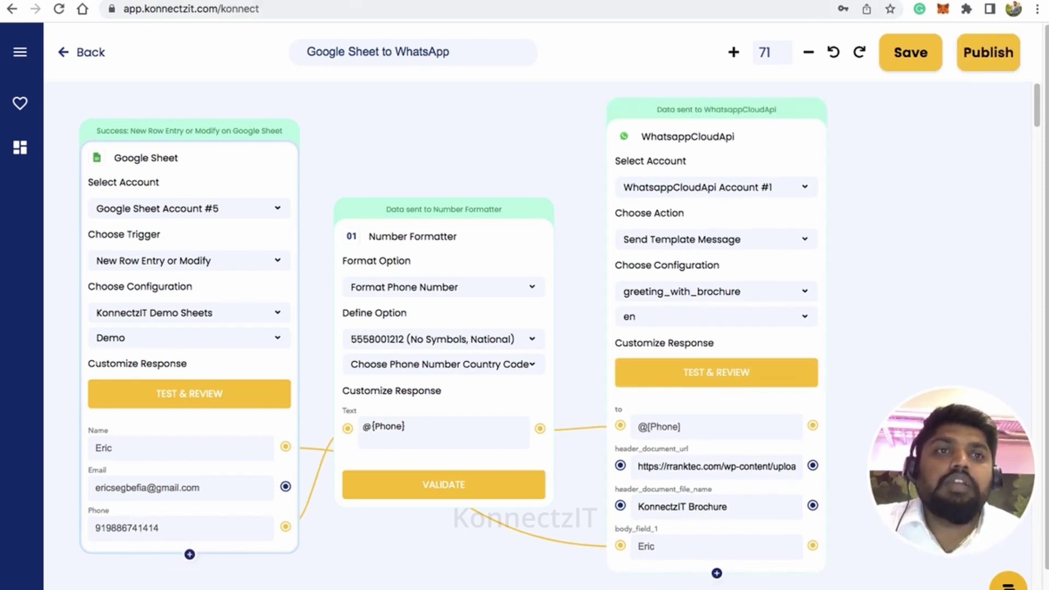
left_click(885, 0)
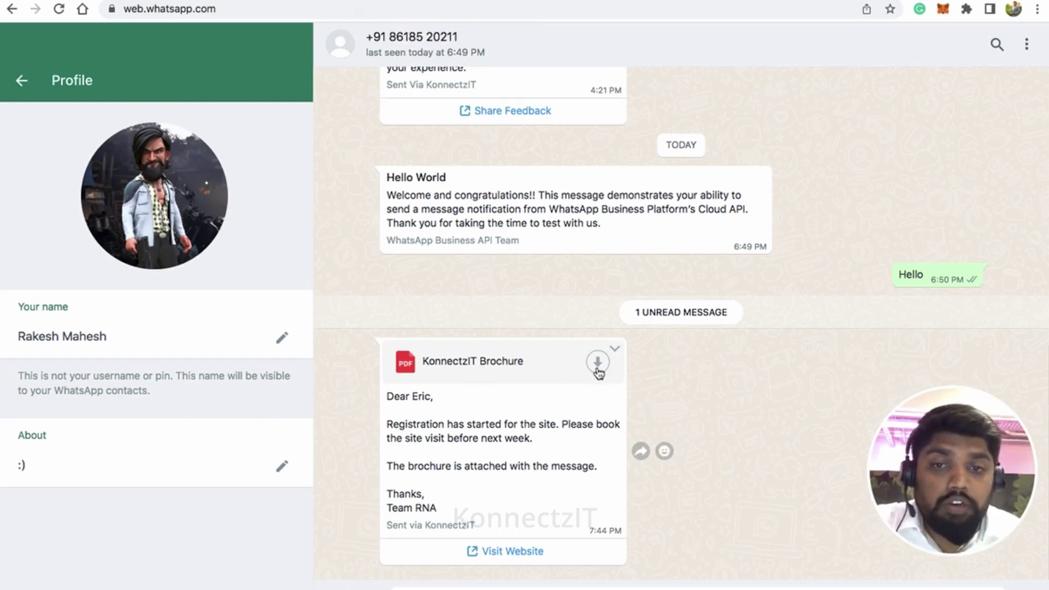
Step: Inspect the received test message's personalized greeting, main paragraph and footer line
left_click(389, 398)
left_click_drag(389, 397, 432, 397)
double_click(418, 397)
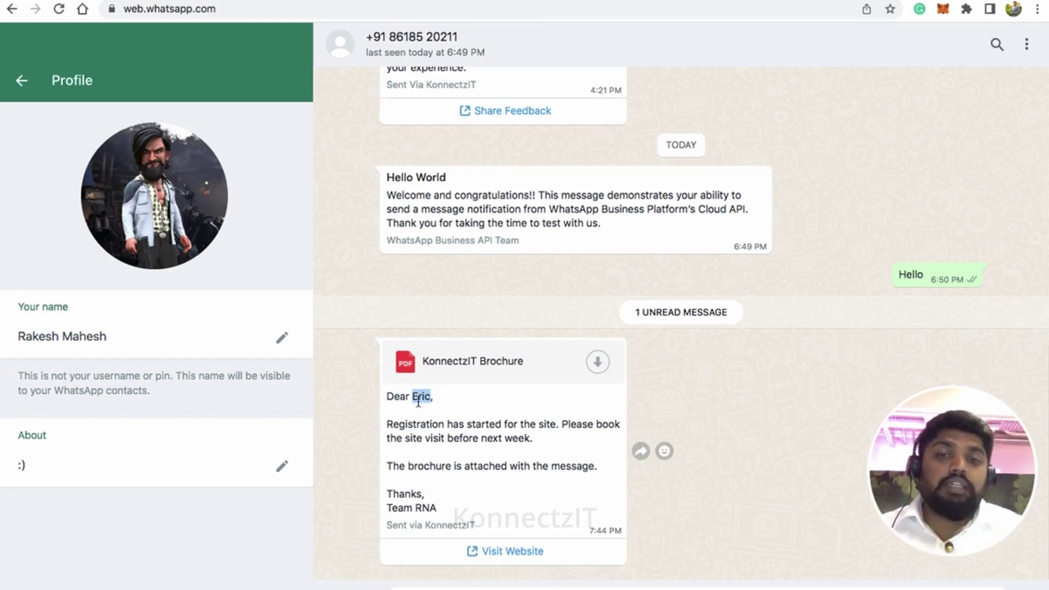
left_click_drag(393, 427, 448, 464)
left_click(443, 506)
left_click_drag(389, 525, 480, 525)
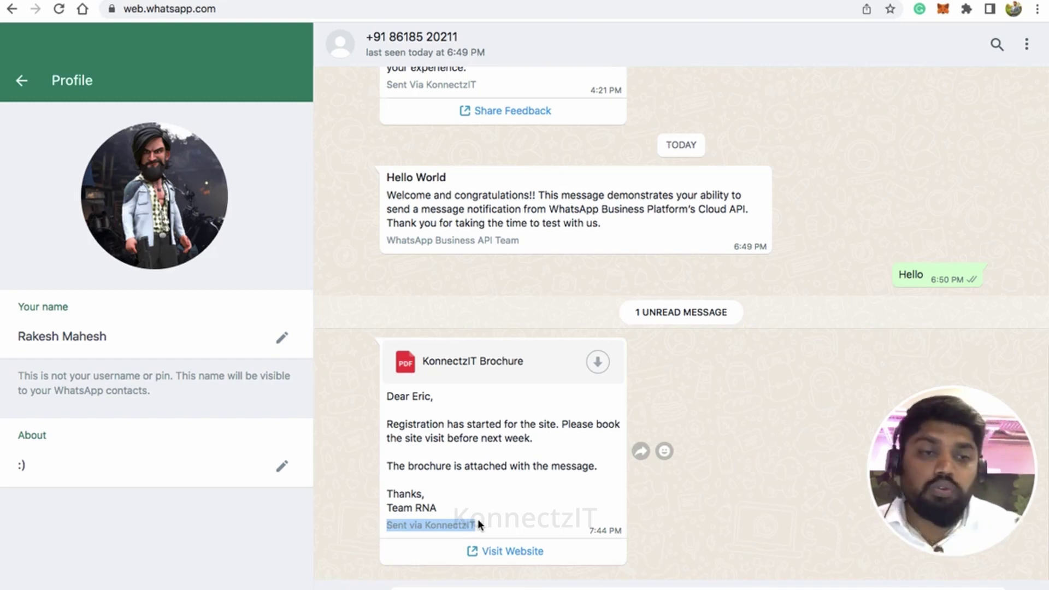
Step: Cancel the Visit Website dialog and publish the KonnectzIT flow
left_click(500, 553)
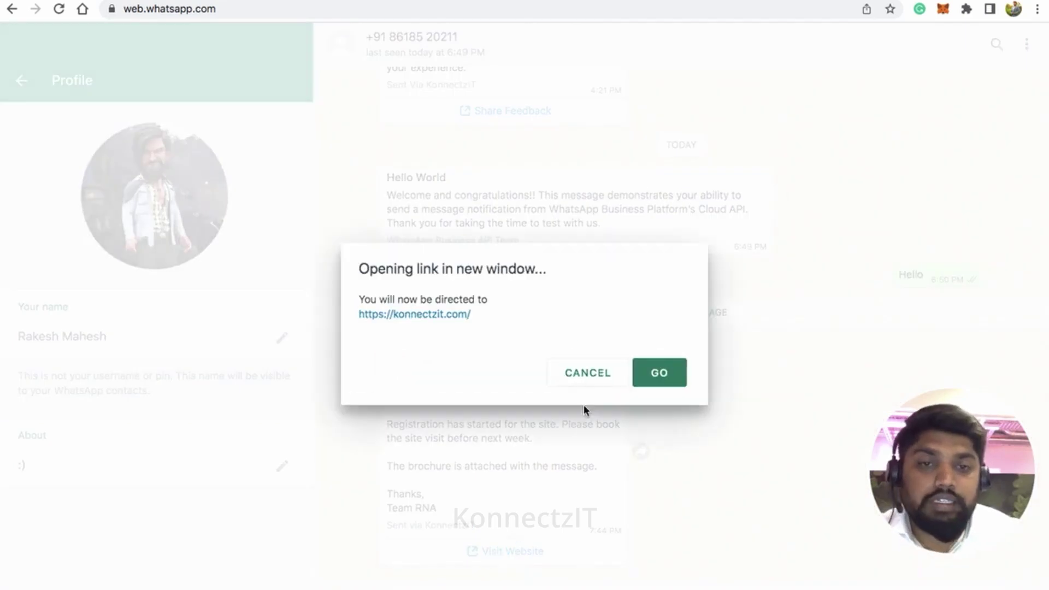
left_click(589, 383)
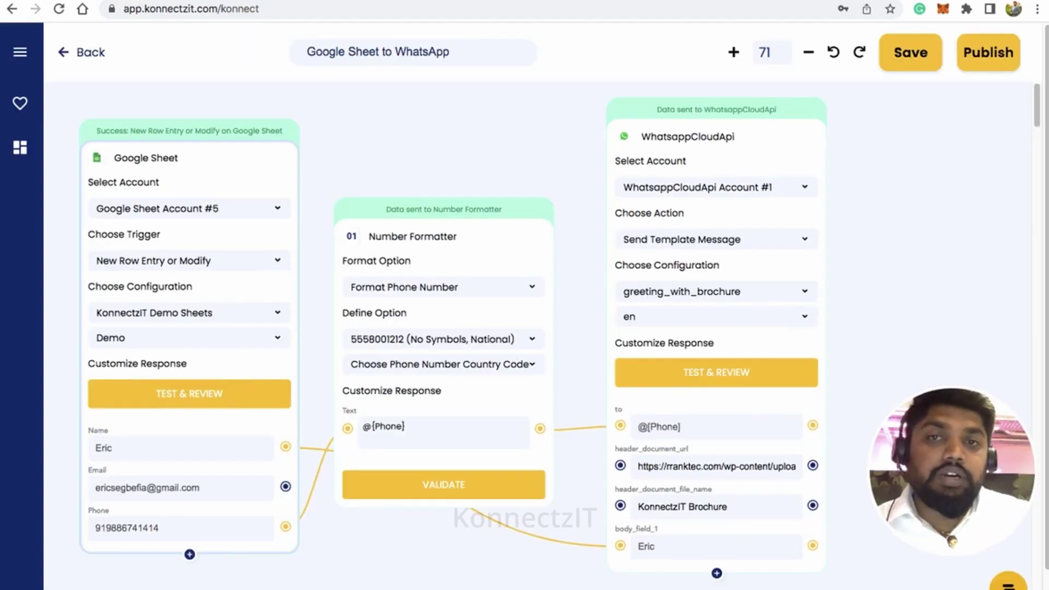
left_click(988, 52)
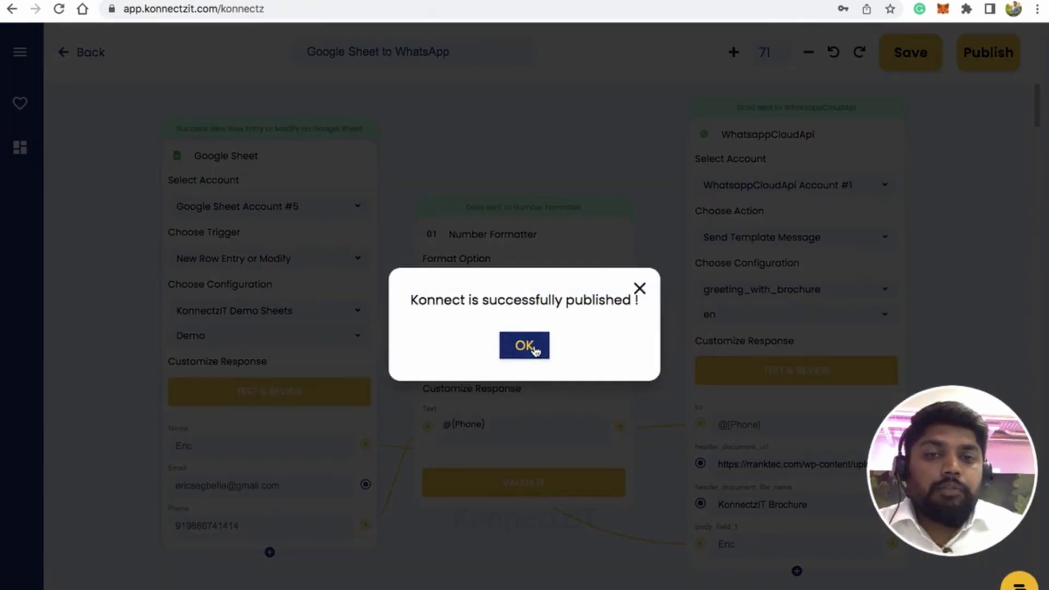
Step: Dismiss the 'Konnect is successfully published' dialog and switch to the KonnectzIT Demo Sheets spreadsheet
left_click(524, 345)
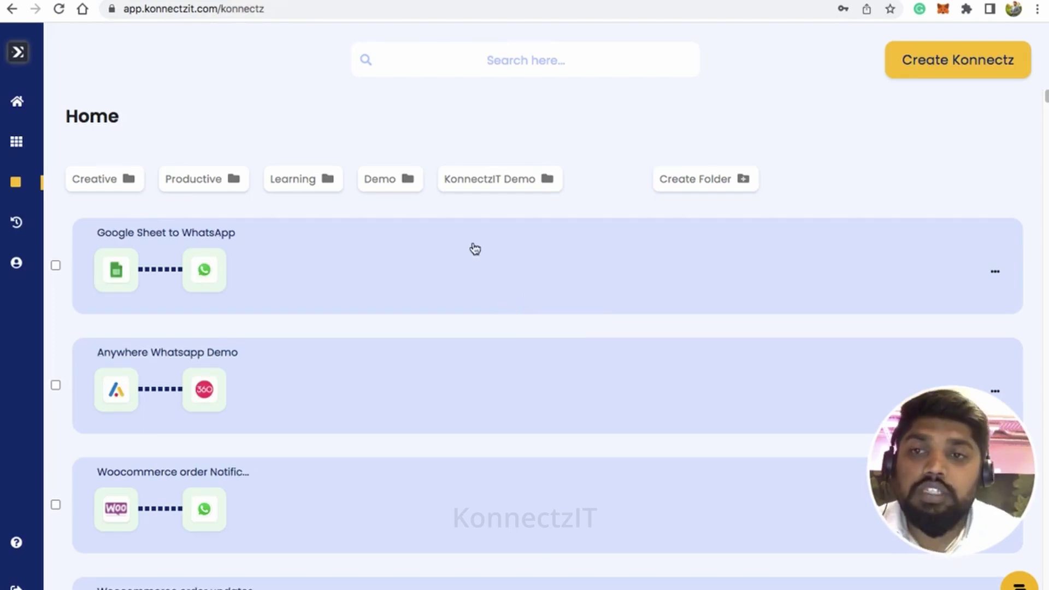
key("ctrl+Tab")
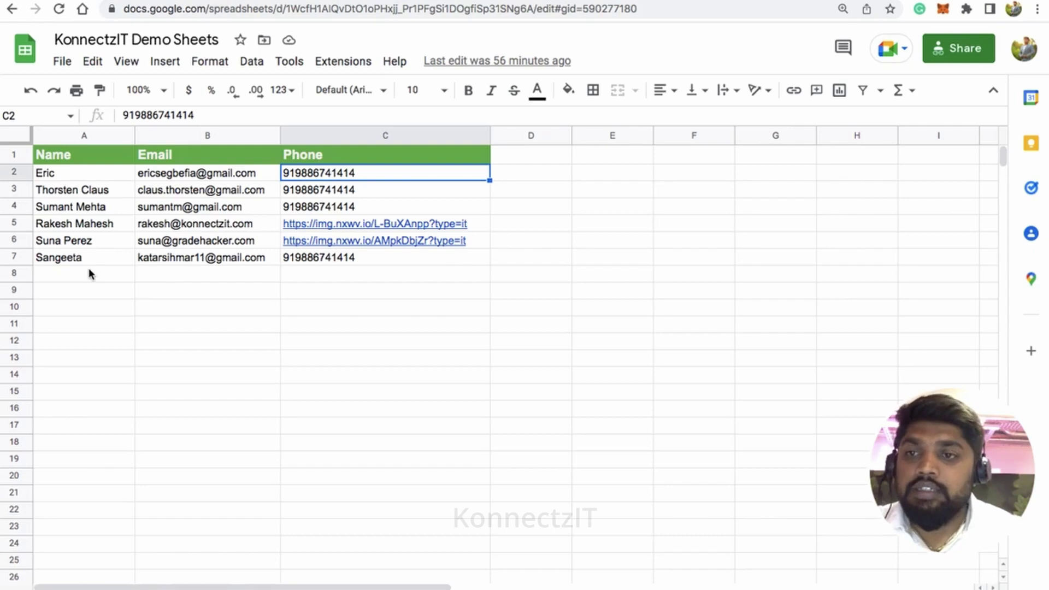
Step: Enter a new contact's name, e-mail address and phone number across A8, B8 and C8
left_click(90, 273)
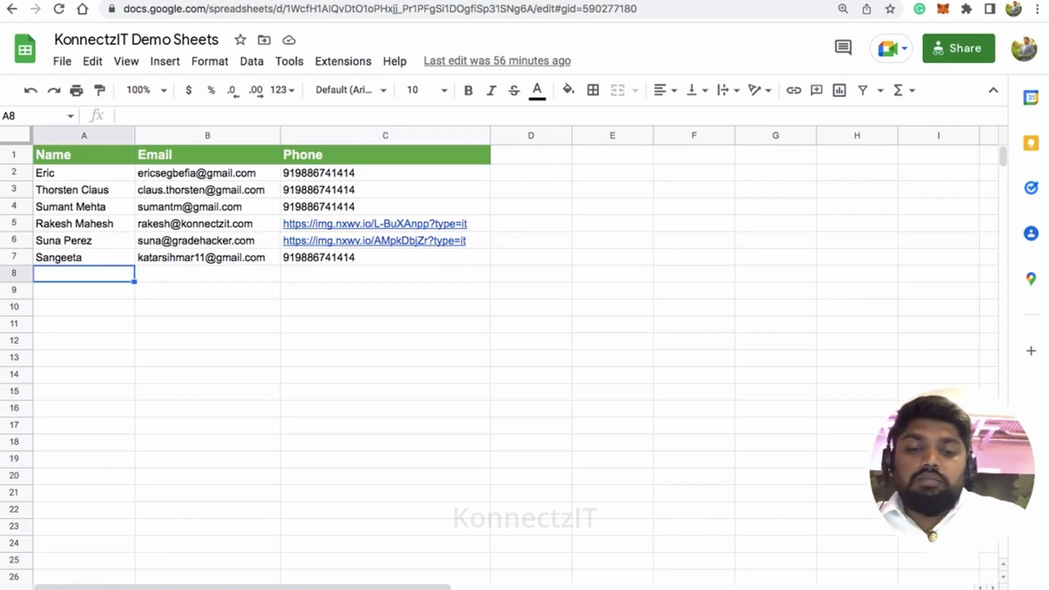
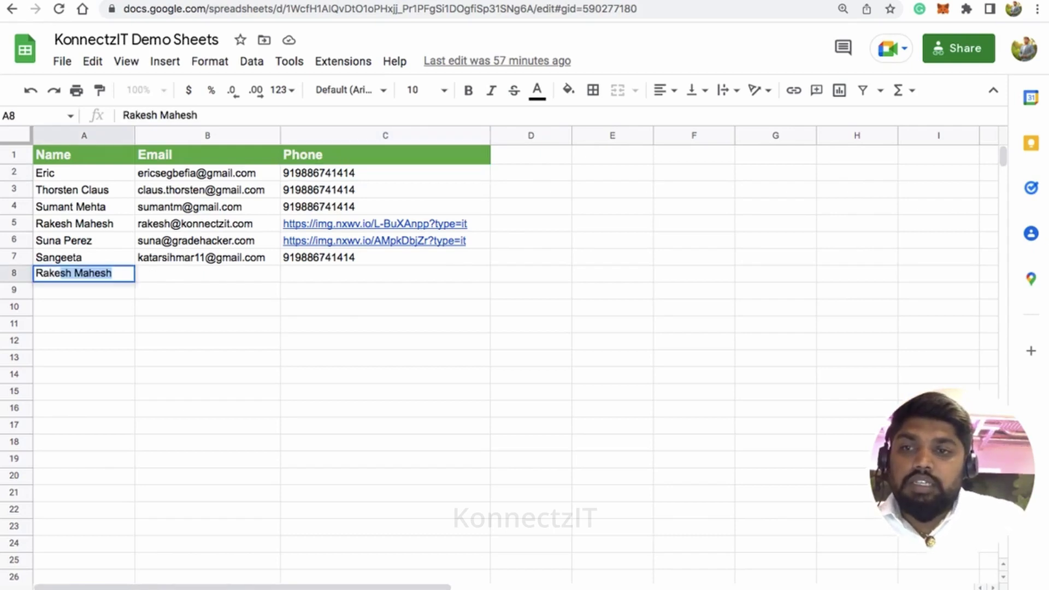
key("Tab")
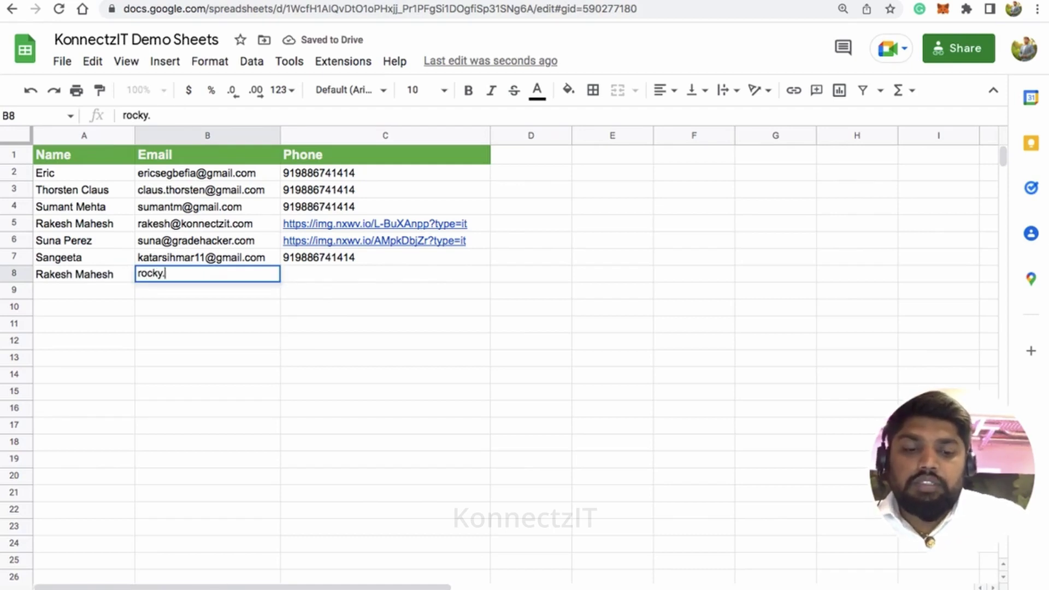
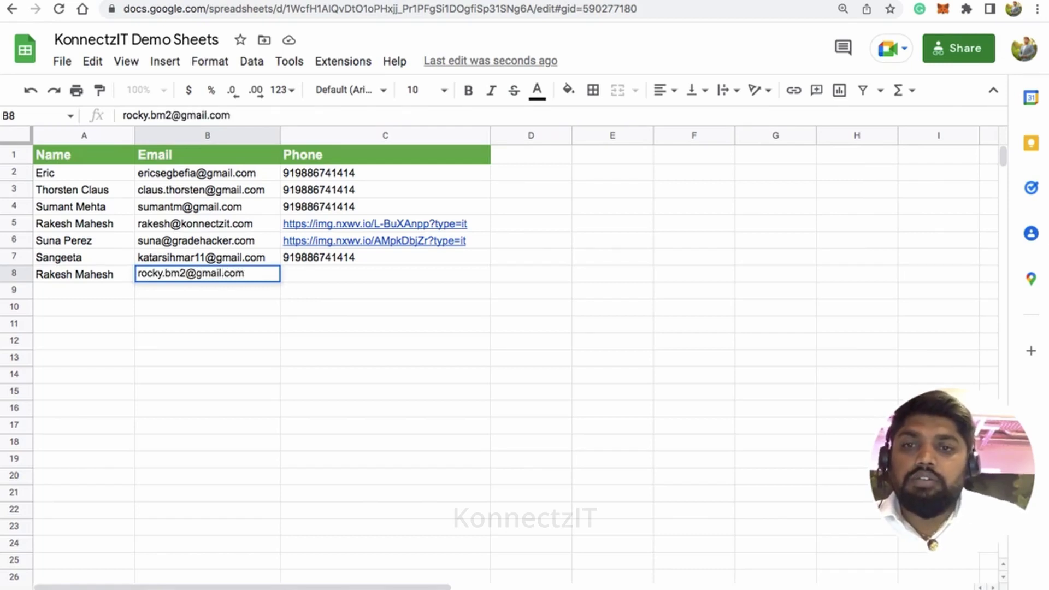
key("Tab")
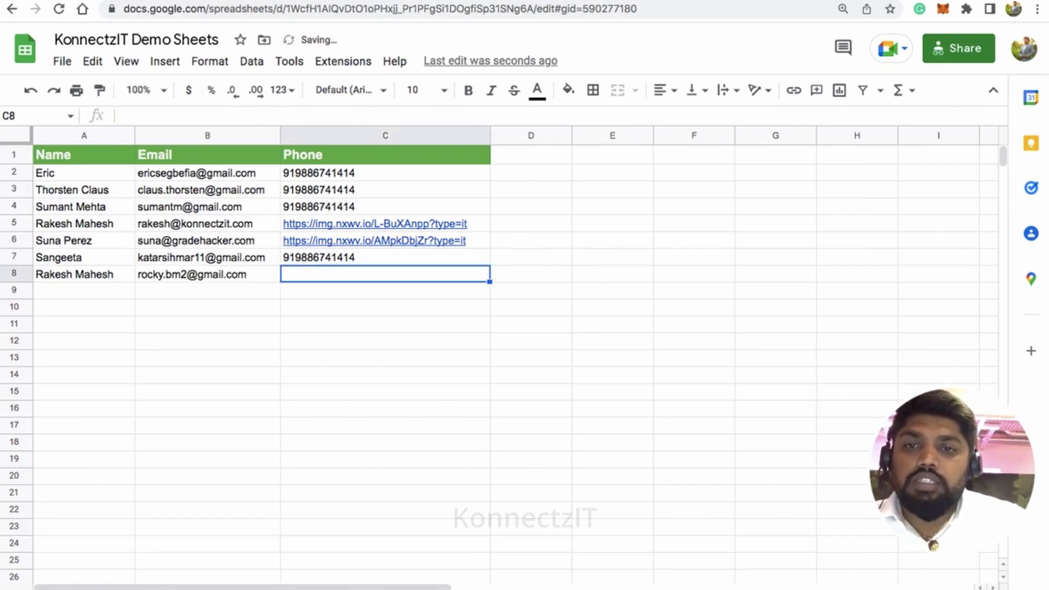
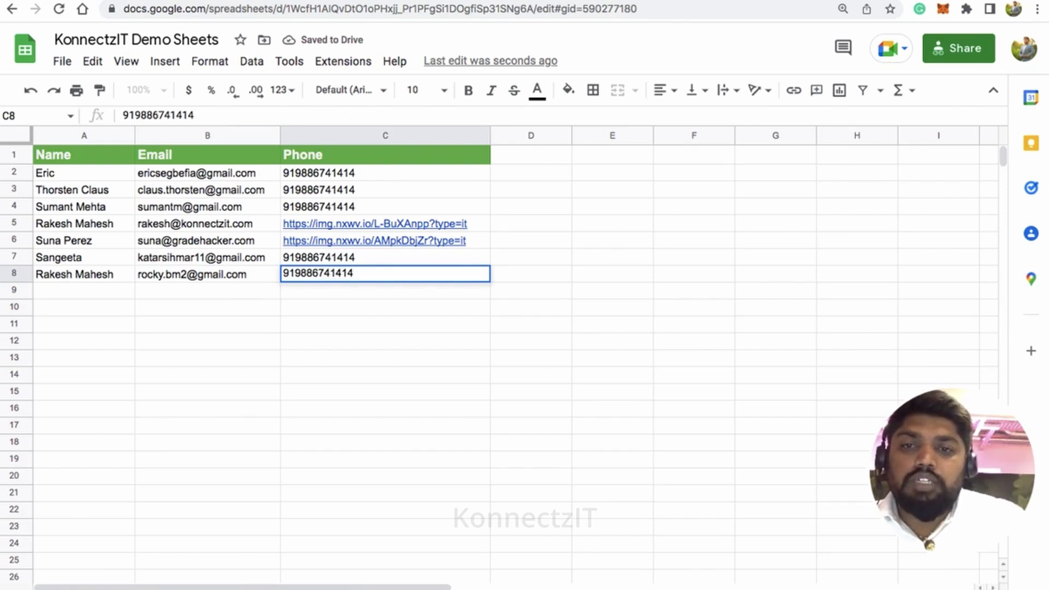
key("Return")
key("Left")
key("Left")
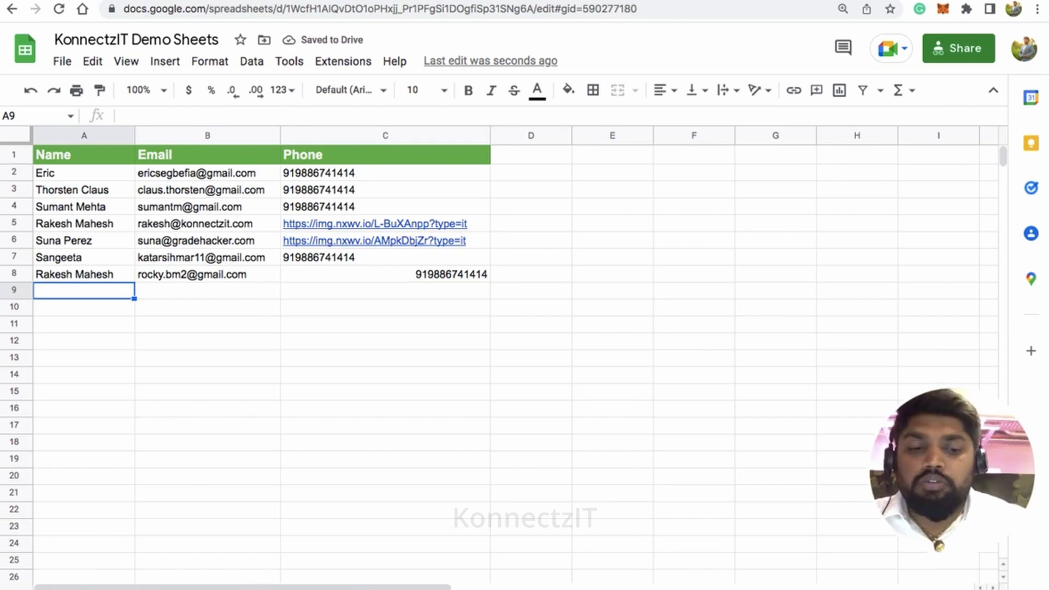
Step: Fill row 9 with another contact's name, e-mail and +91-prefixed phone number, then check C9
type("John")
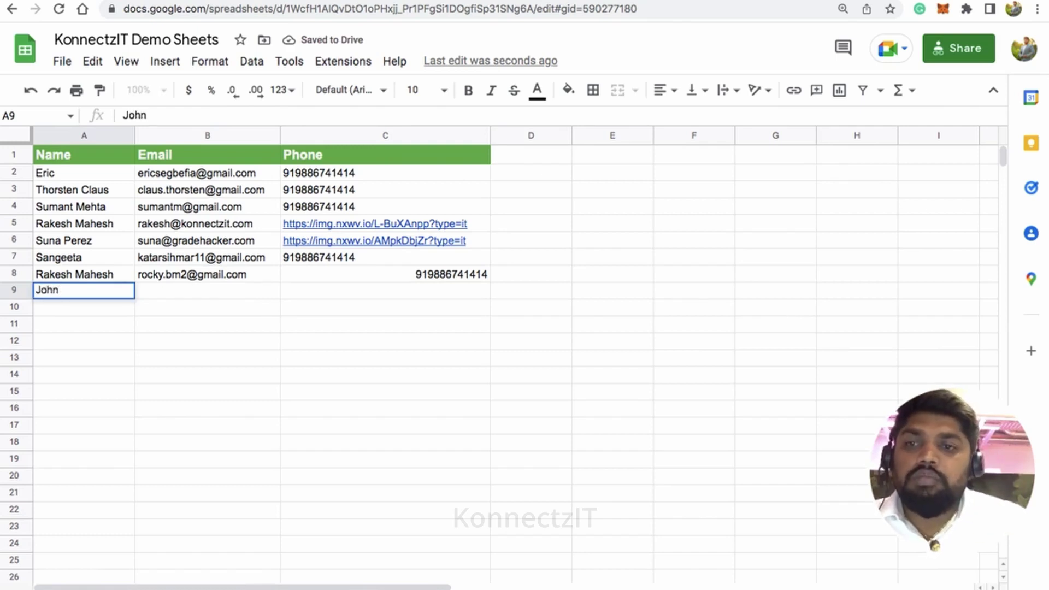
key("Tab")
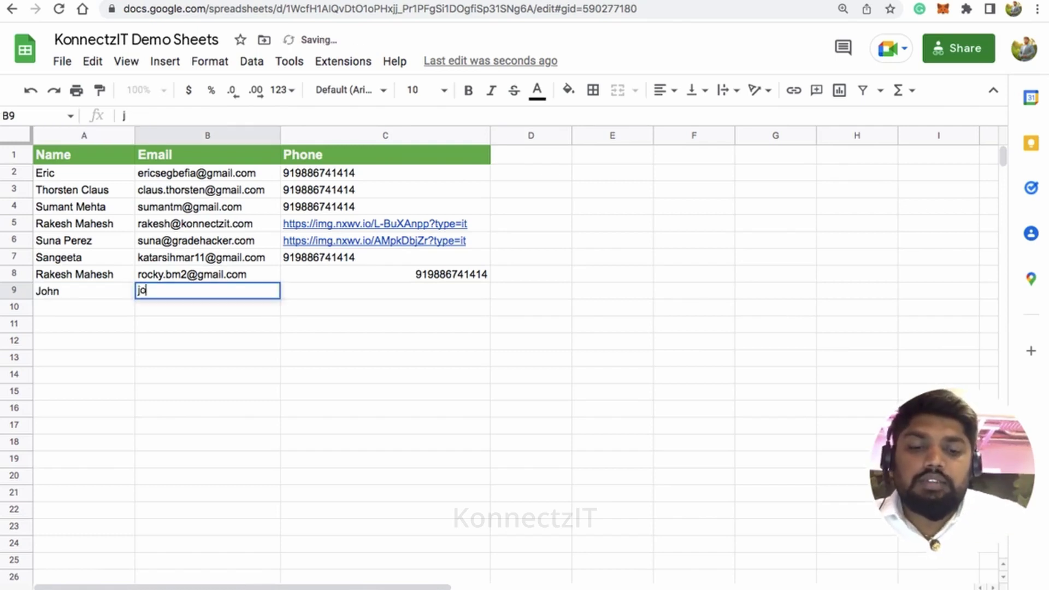
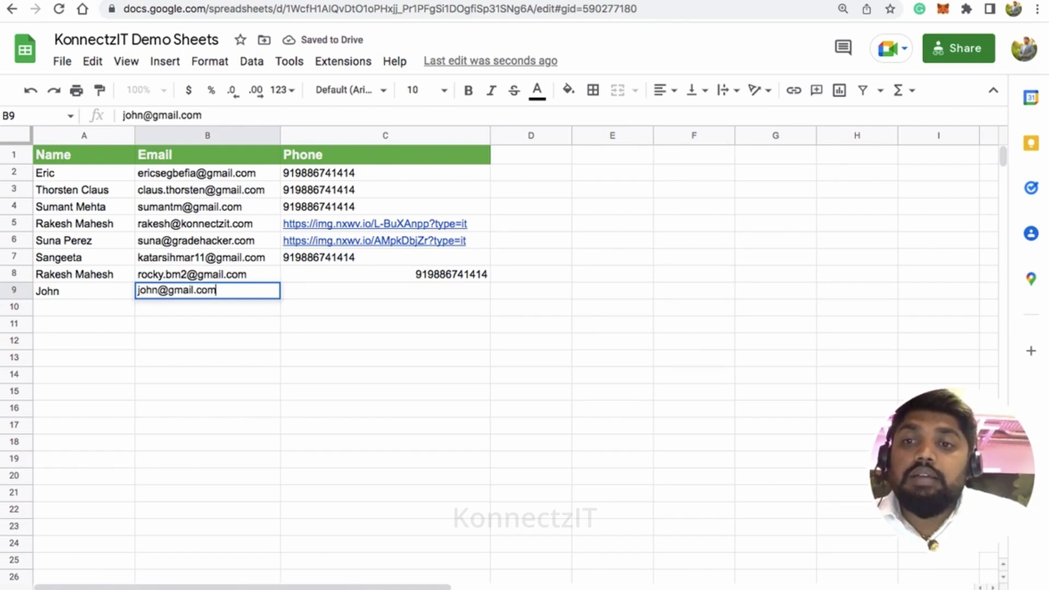
key("Tab")
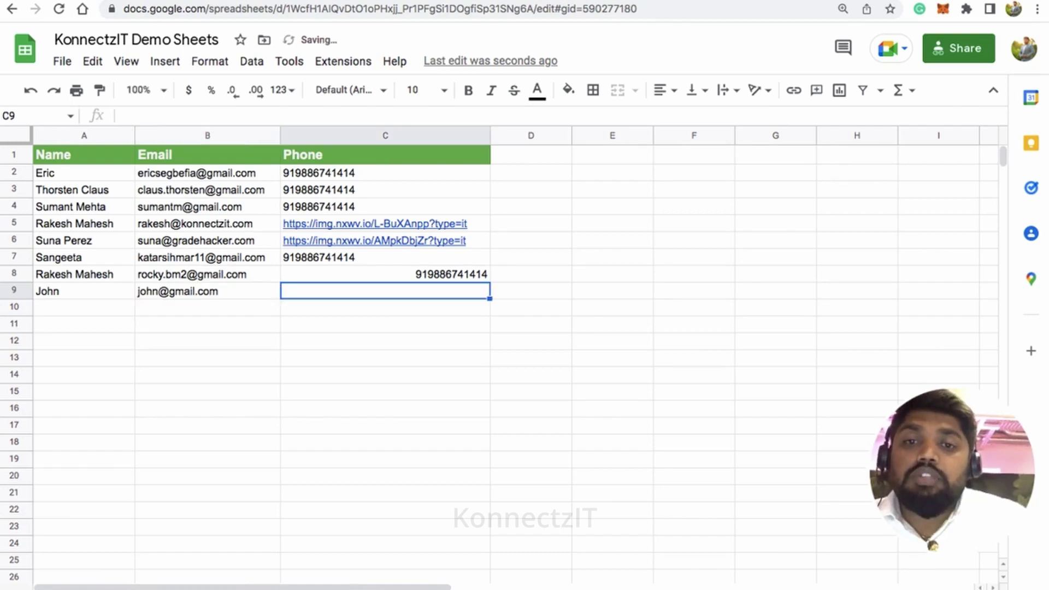
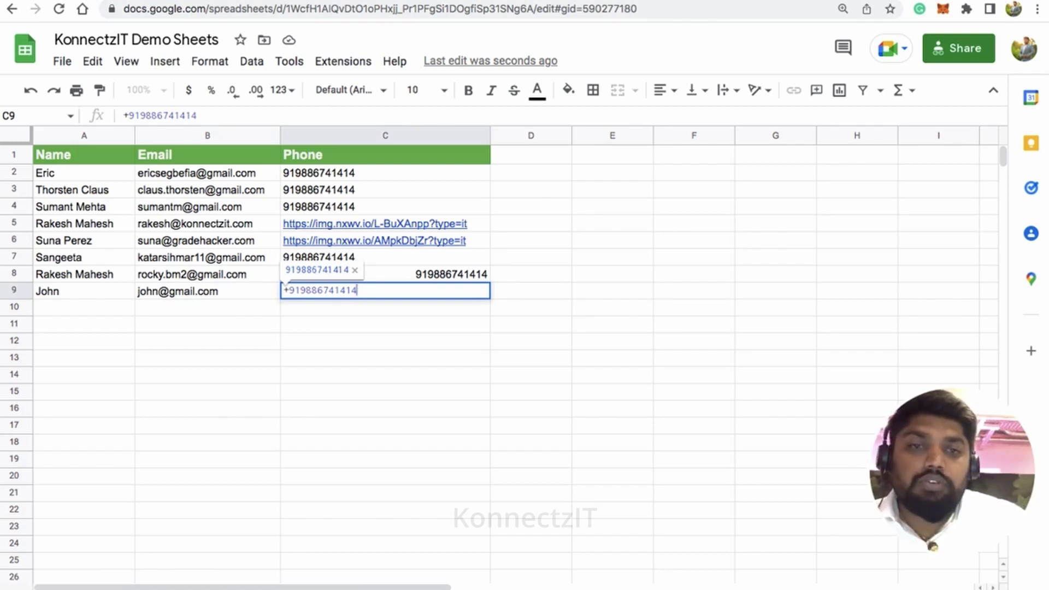
key("Return")
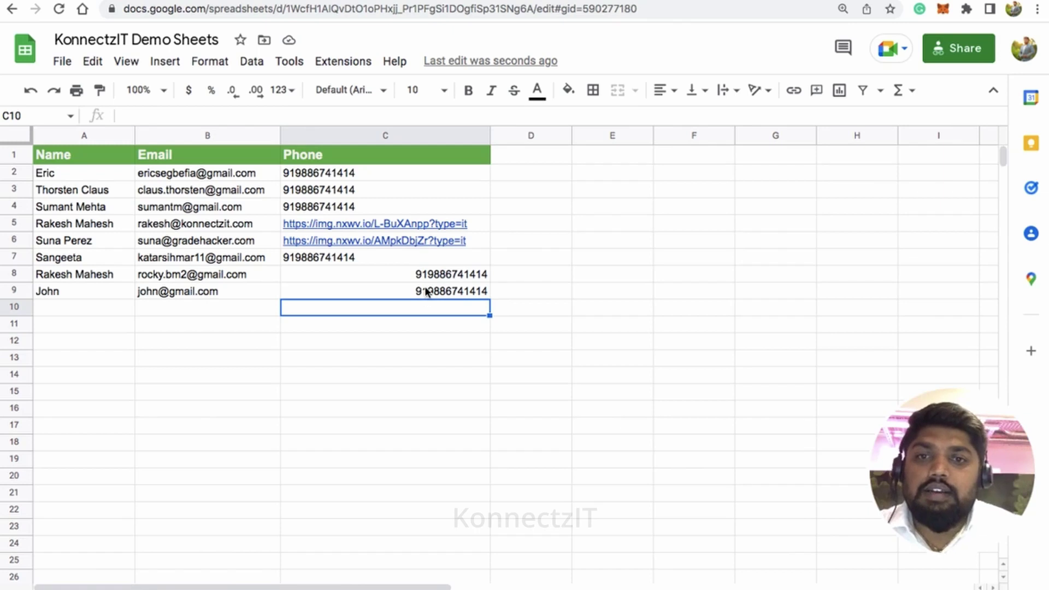
left_click(426, 291)
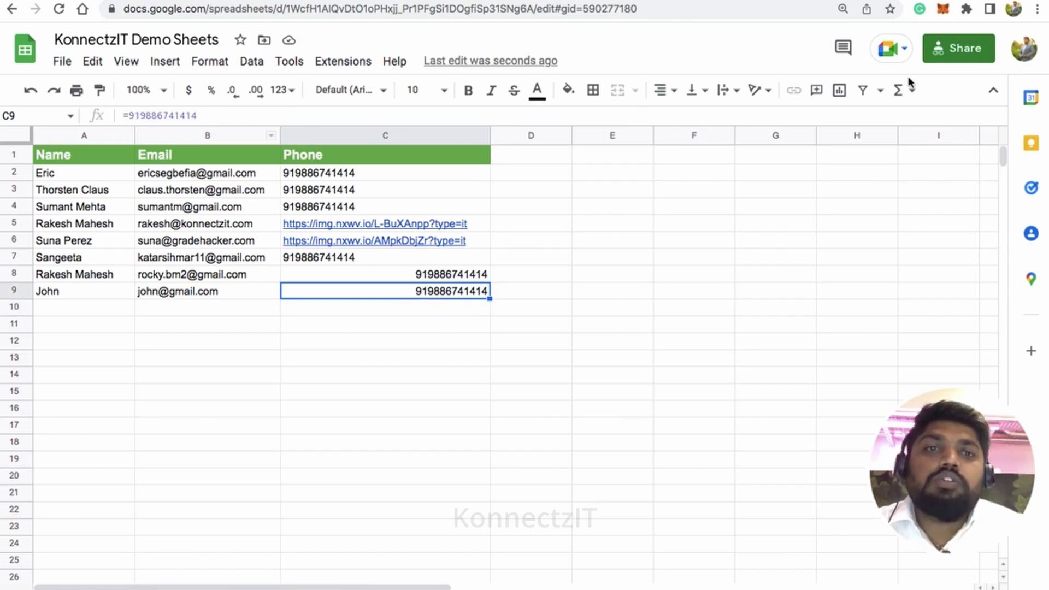
Step: Verify both WhatsApp brochure messages greet the new contacts by the names entered in the sheet
left_click(847, 1)
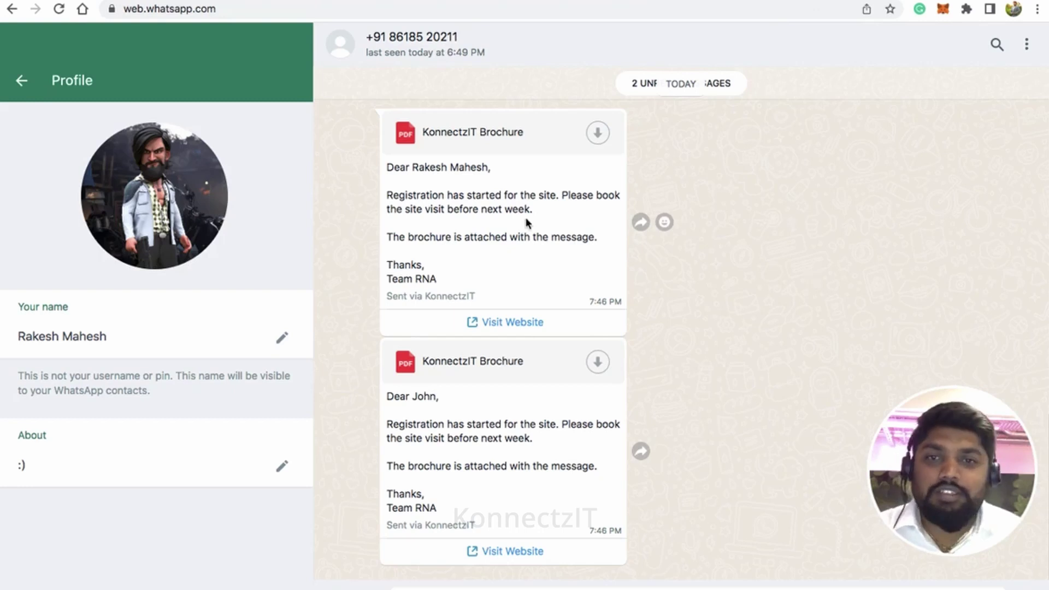
left_click_drag(400, 167, 486, 145)
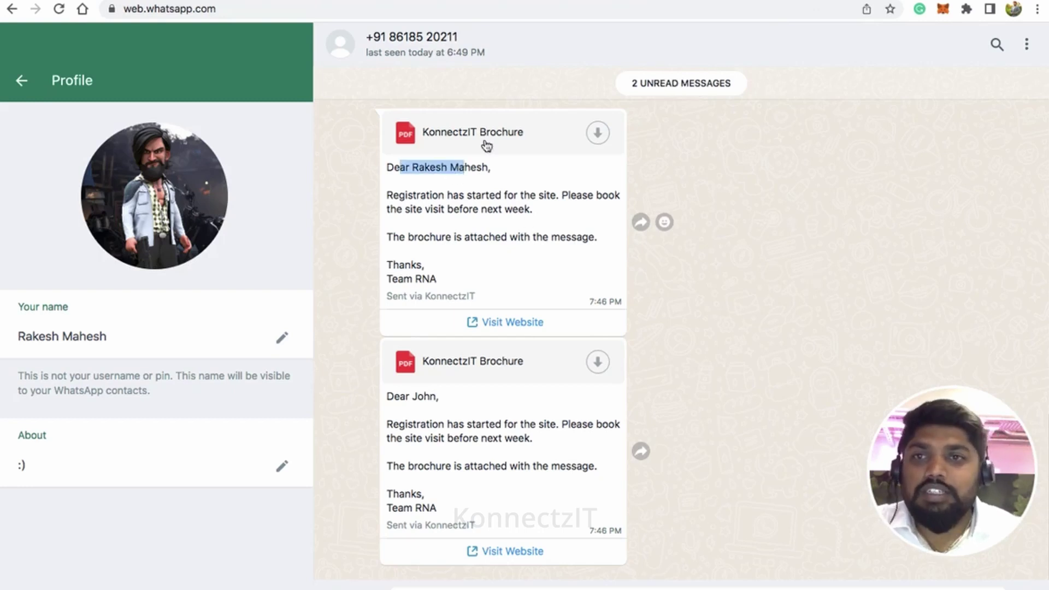
left_click(273, 1)
left_click(90, 276)
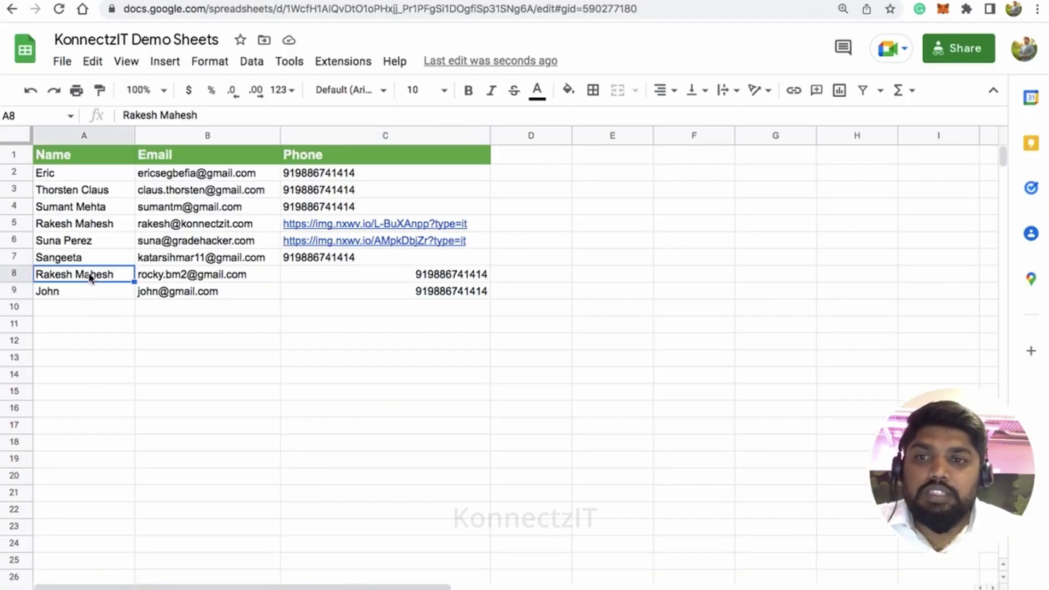
mouse_move(350, 224)
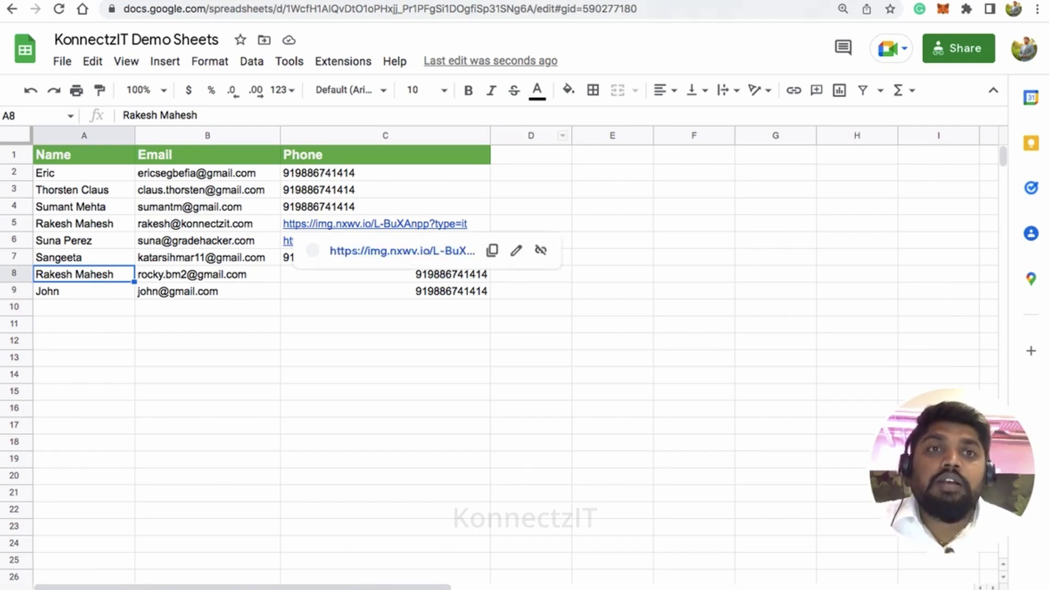
key("ctrl+shift+Tab")
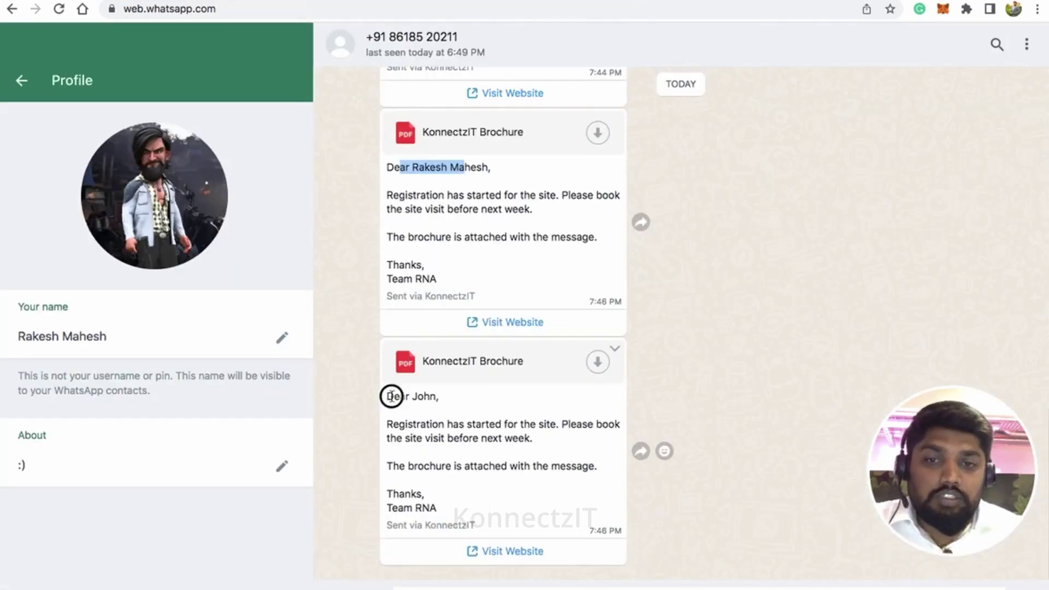
left_click_drag(392, 397, 430, 396)
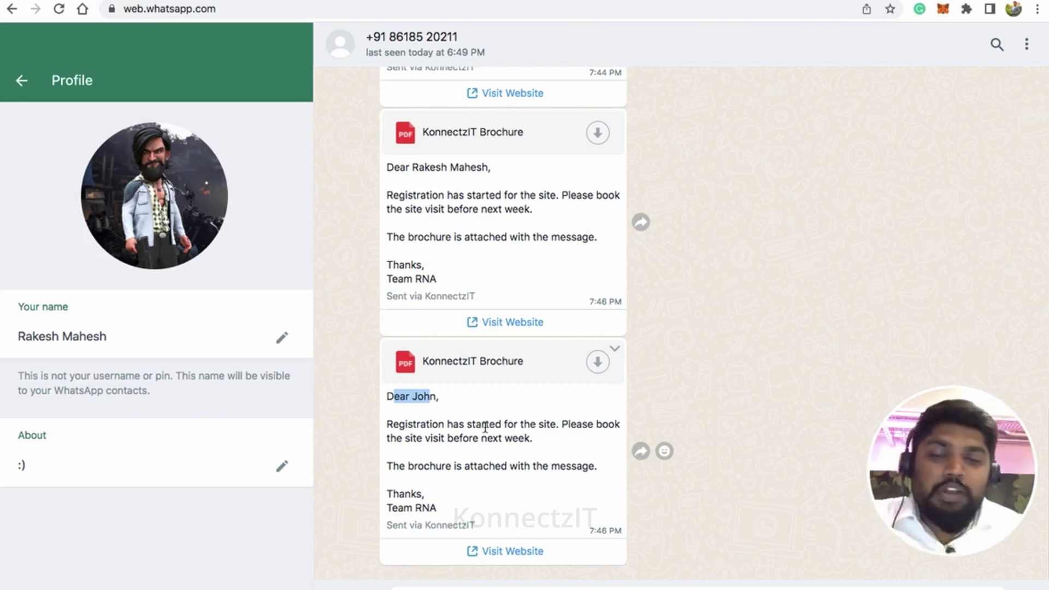
left_click(298, 1)
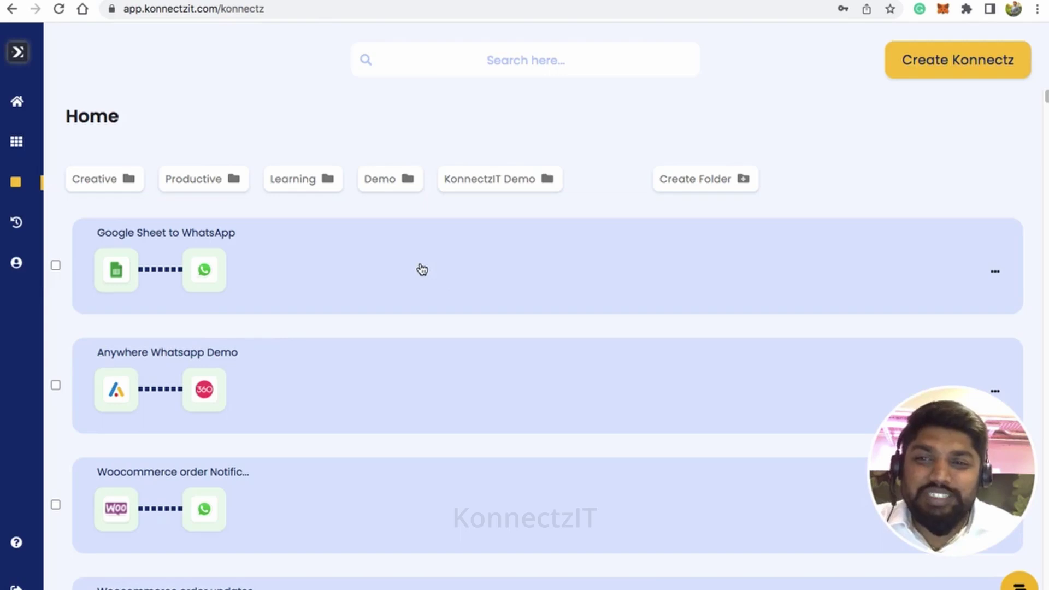
Step: Open the Google Sheet to WhatsApp konnectz for editing and collapse the apps panel
left_click(593, 300)
left_click(628, 345)
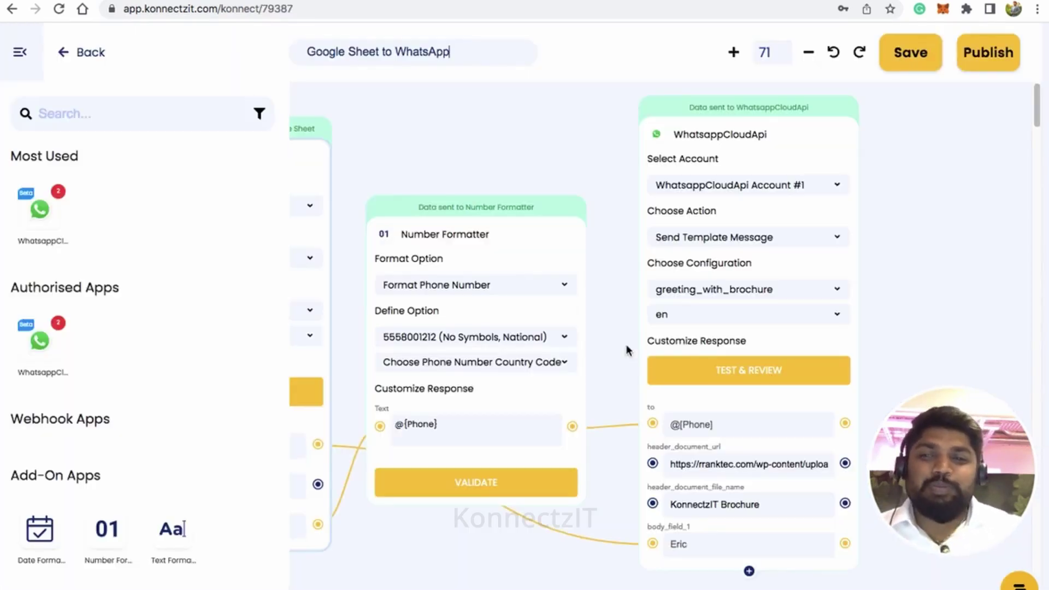
left_click(27, 61)
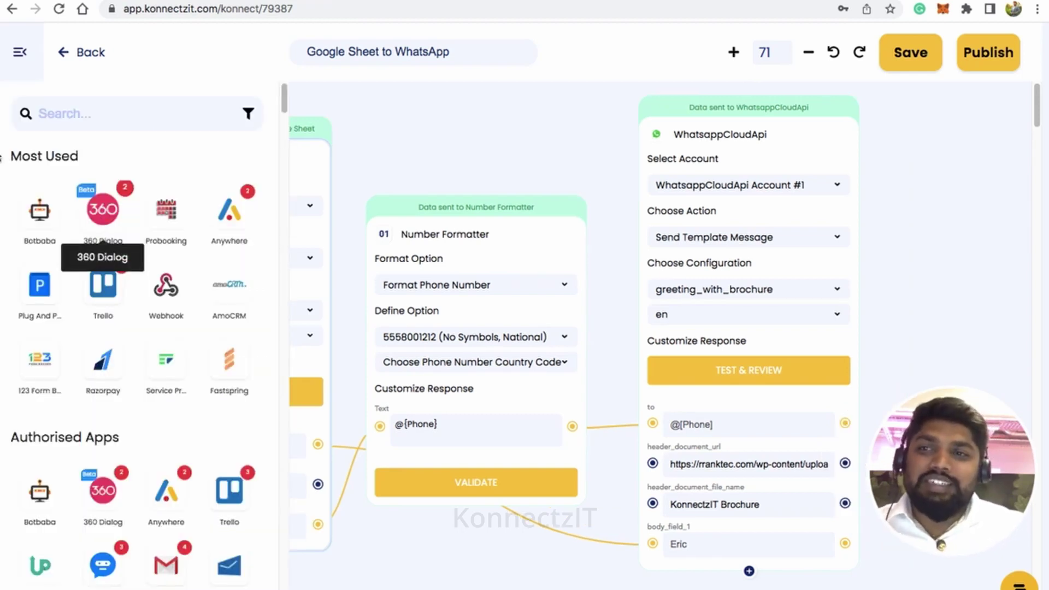
left_click(22, 53)
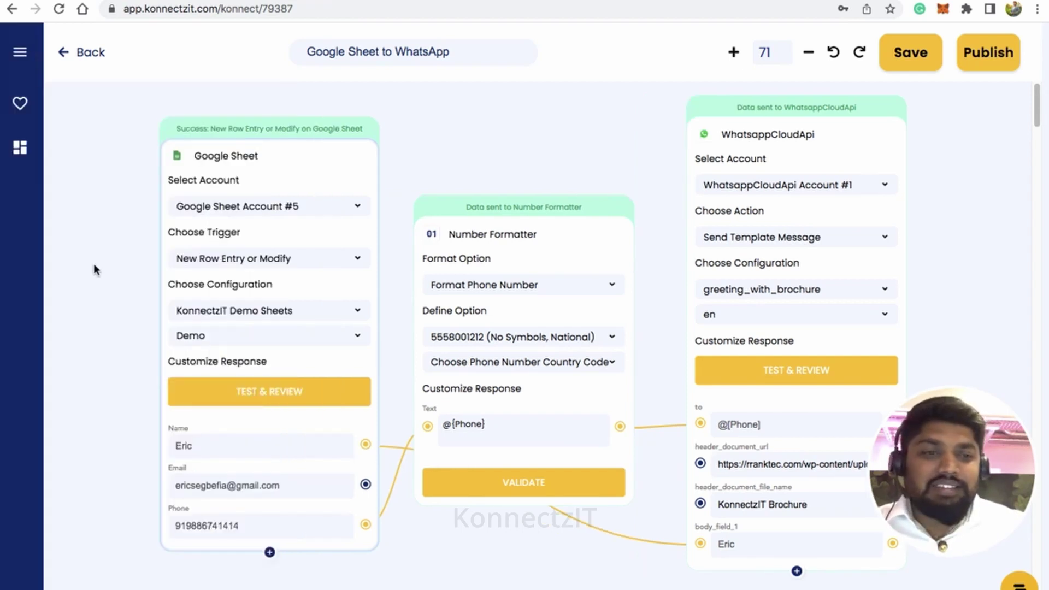